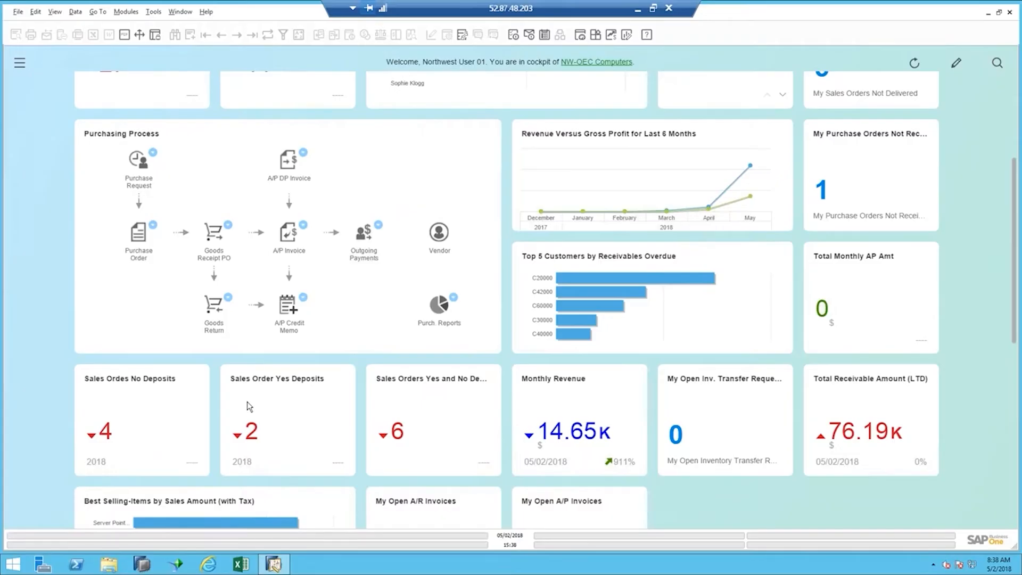
Open the Pervasive Analytics designer.
mouse_move(396, 431)
click(152, 12)
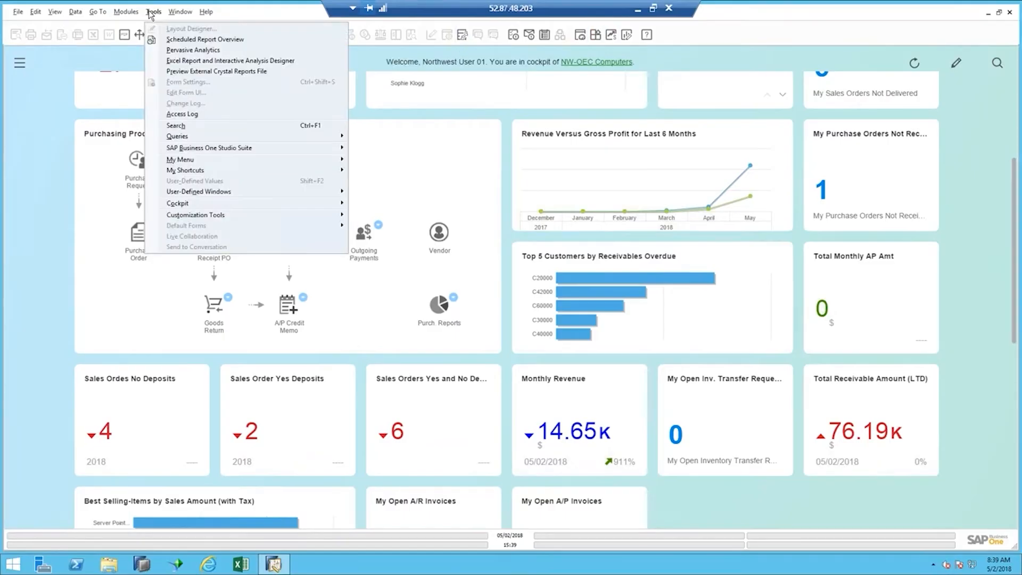
click(186, 51)
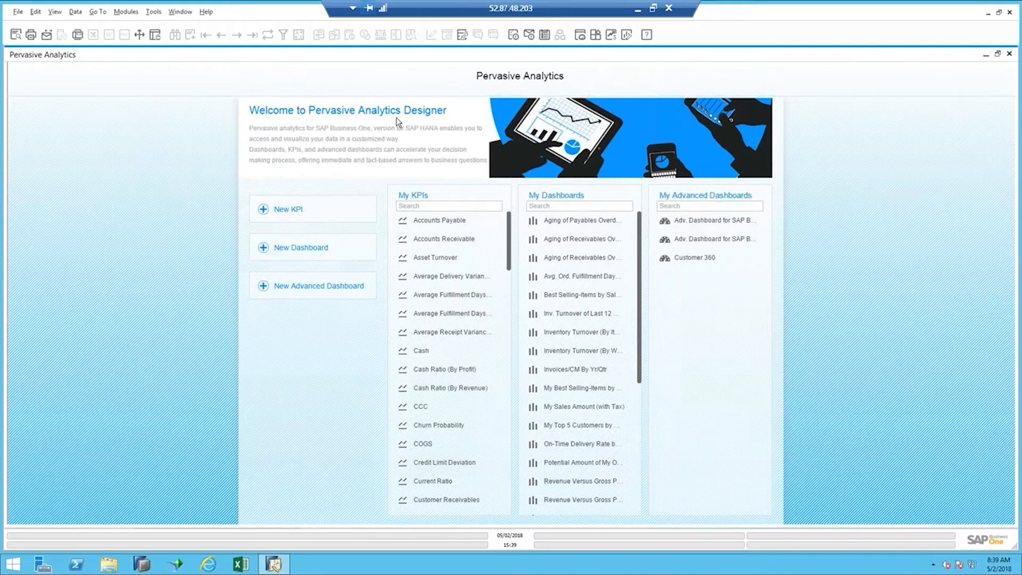
Look over the blank form for a new KPI and open the existing Sales Order Yes Deposits KPI for editing.
click(277, 211)
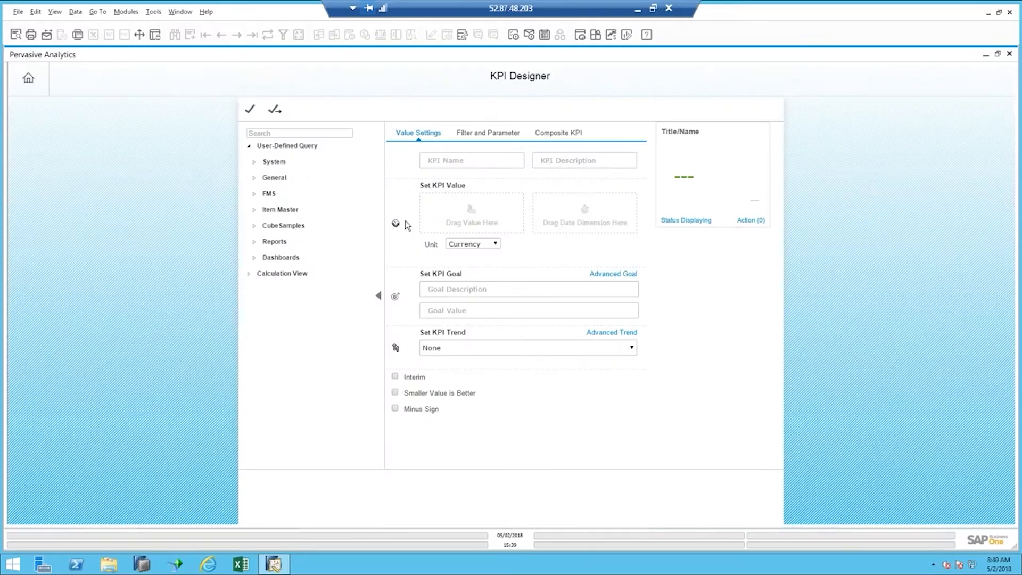
click(28, 79)
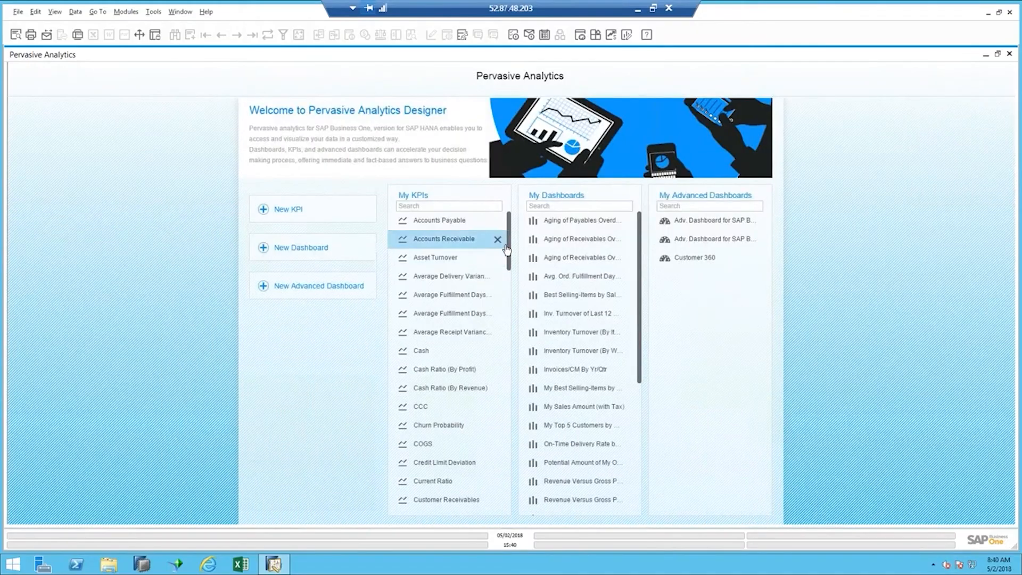
drag(506, 251, 506, 435)
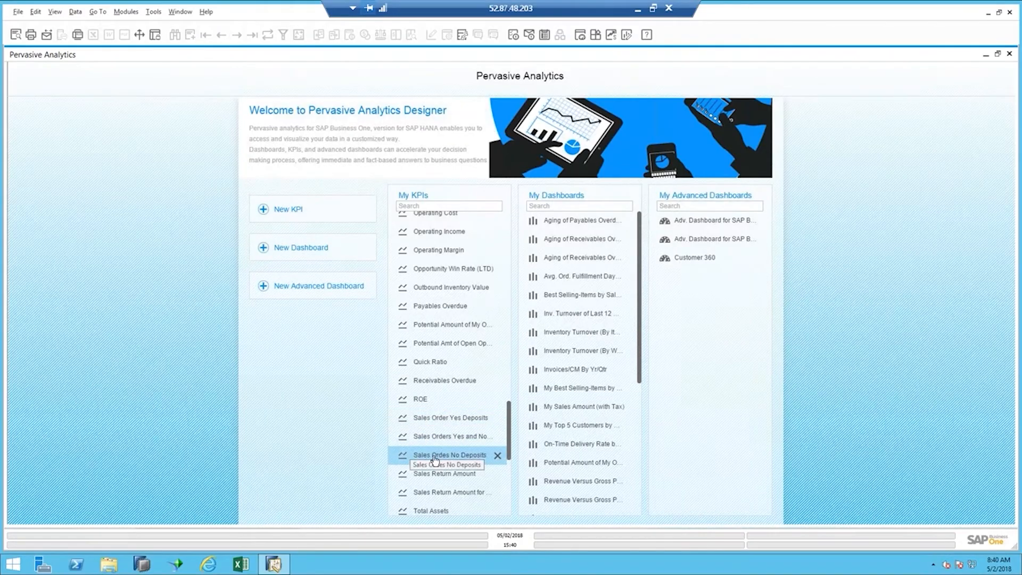
click(416, 420)
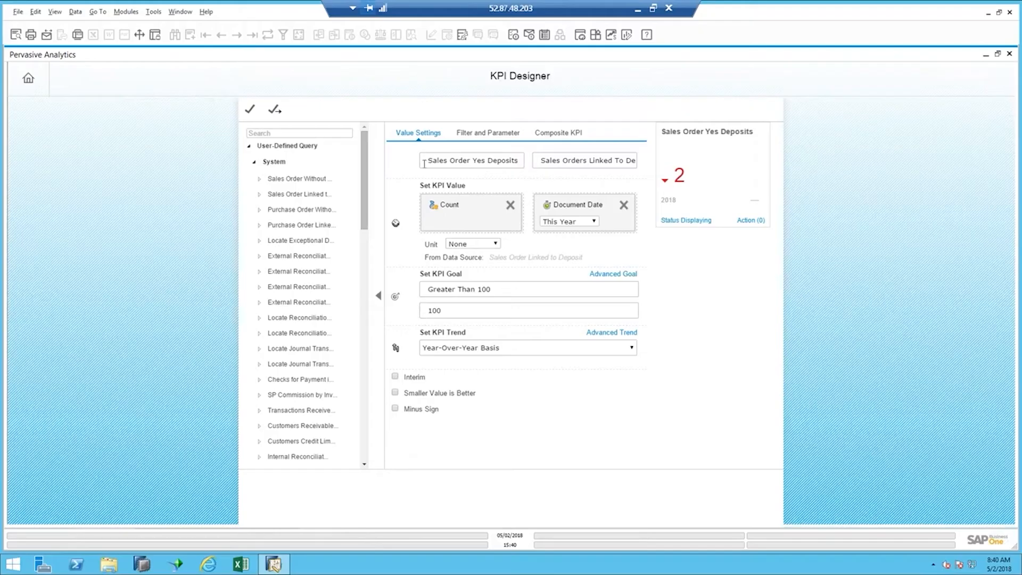
Rename the KPI to "Sales Orders With Deposits".
drag(425, 164, 522, 167)
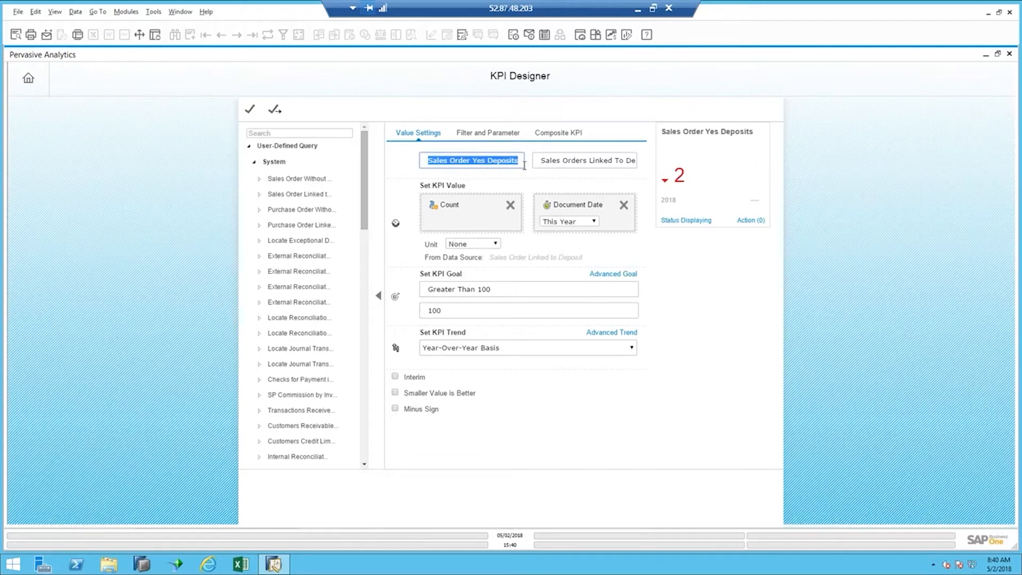
text(Sales)
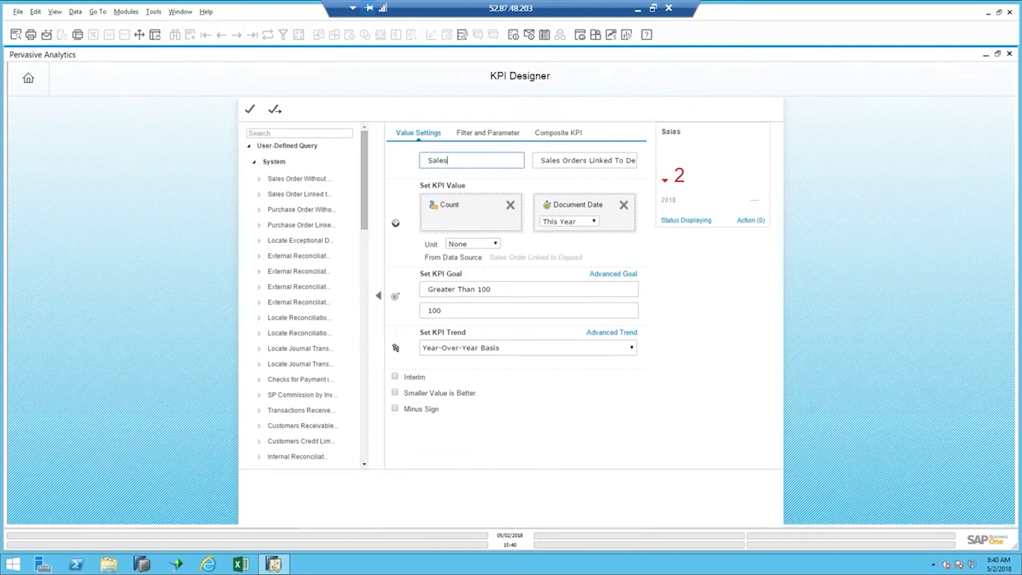
text( Orders With Deposits)
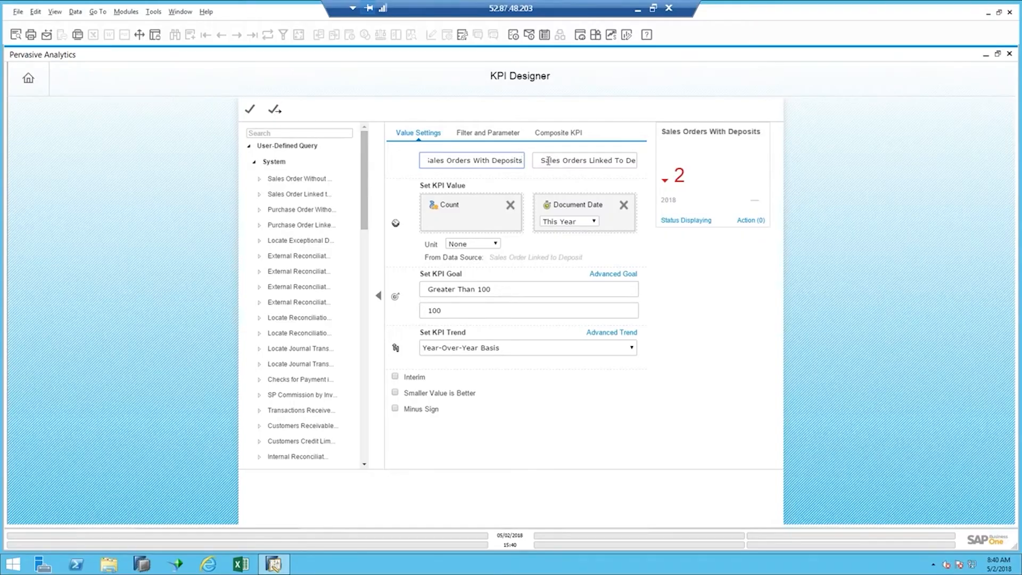
click(615, 180)
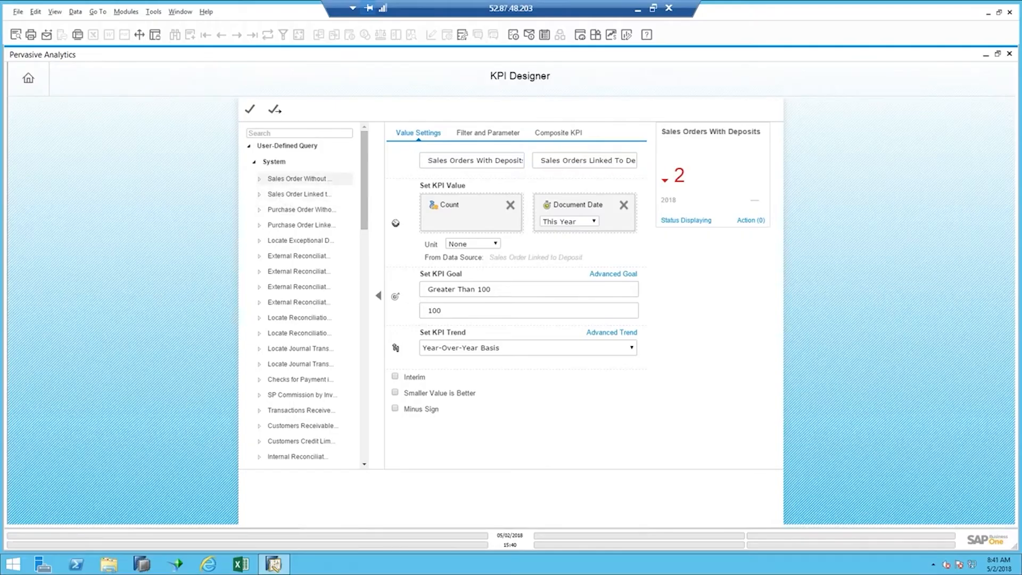
Examine the KPI data sources: the System queries, the Purchasing and Sales calculation views, and the fields of the Sales Order Without Deposit query.
click(254, 163)
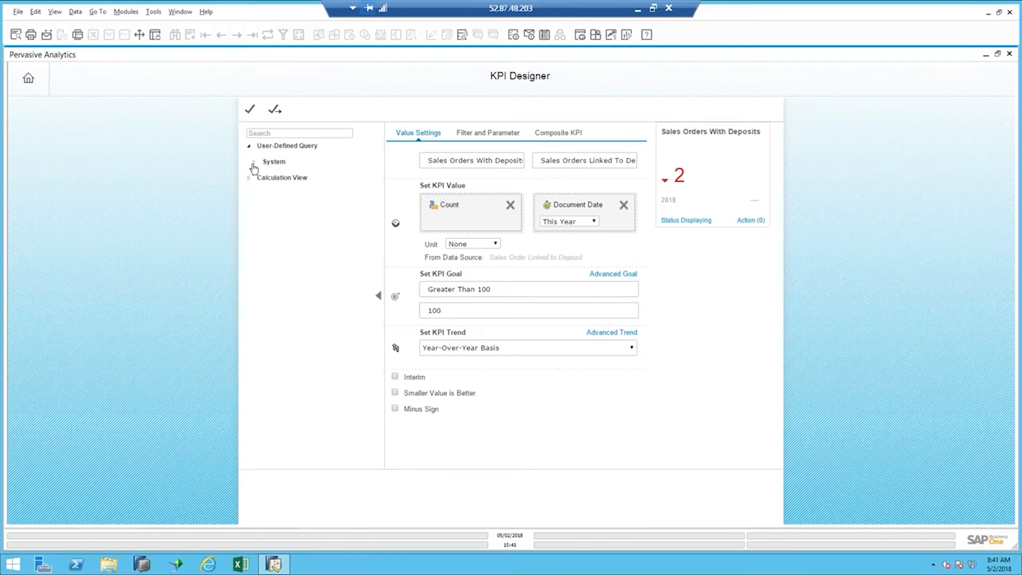
click(254, 165)
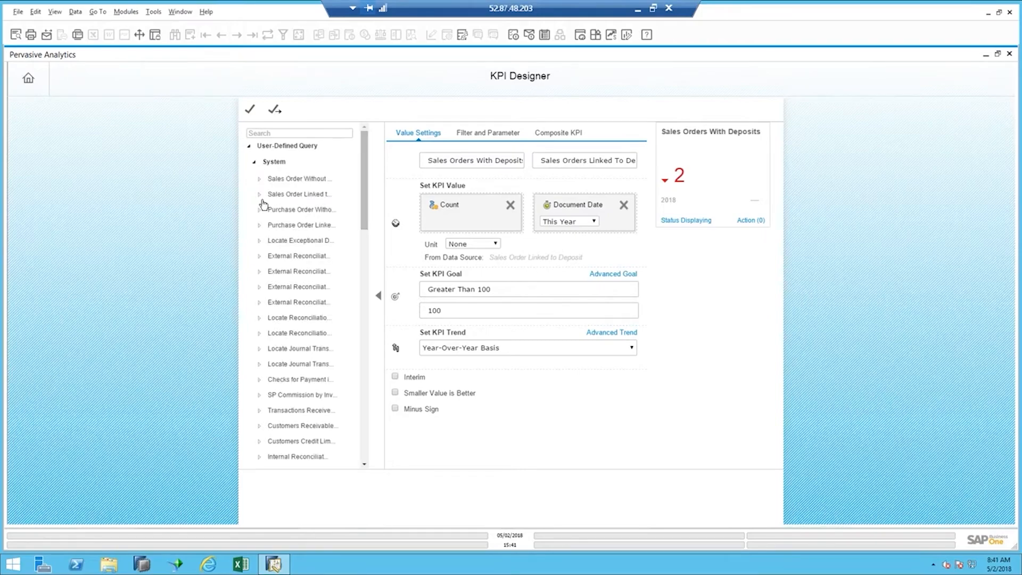
drag(362, 221, 383, 161)
drag(365, 224, 362, 451)
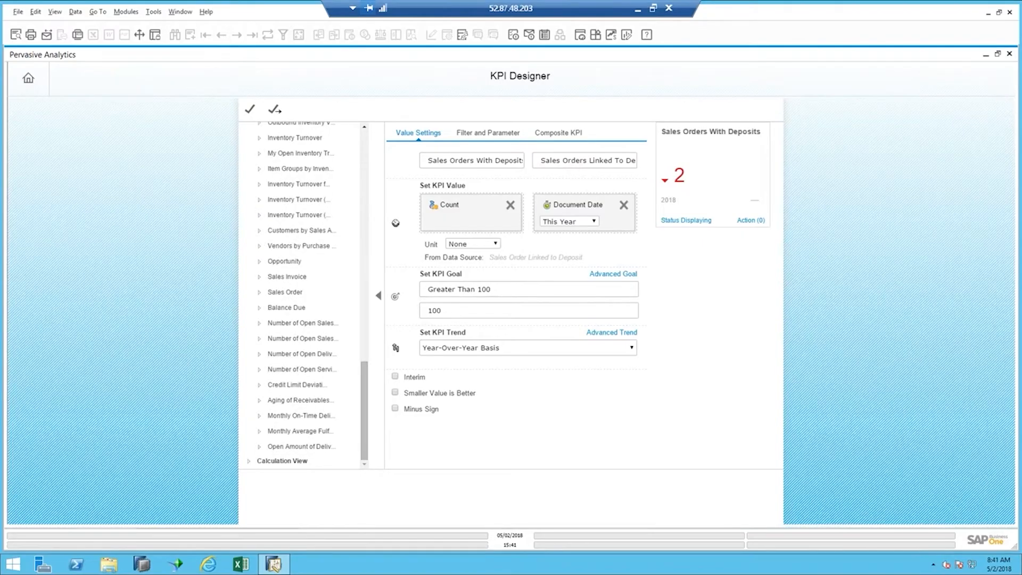
click(248, 464)
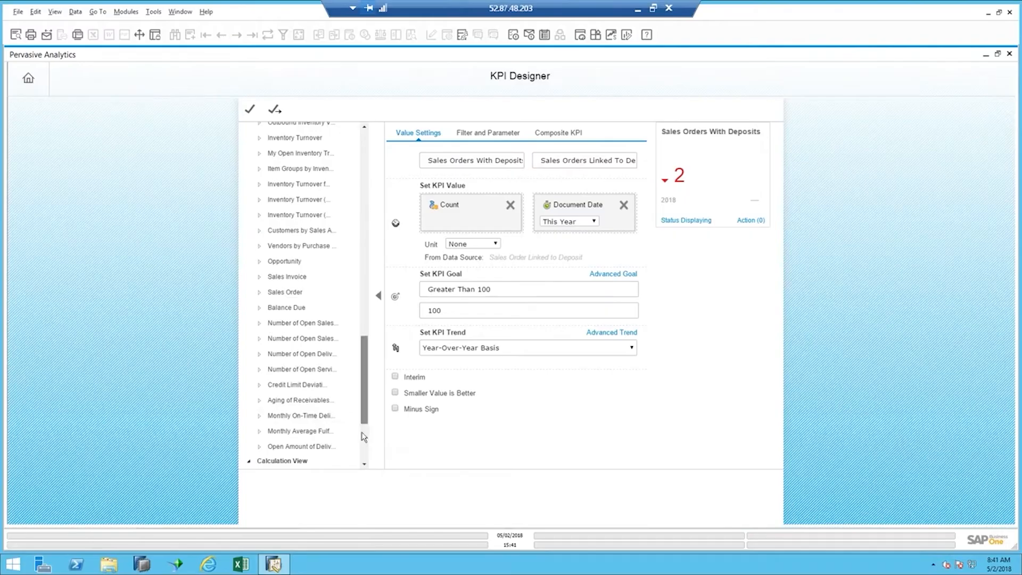
drag(364, 381, 363, 459)
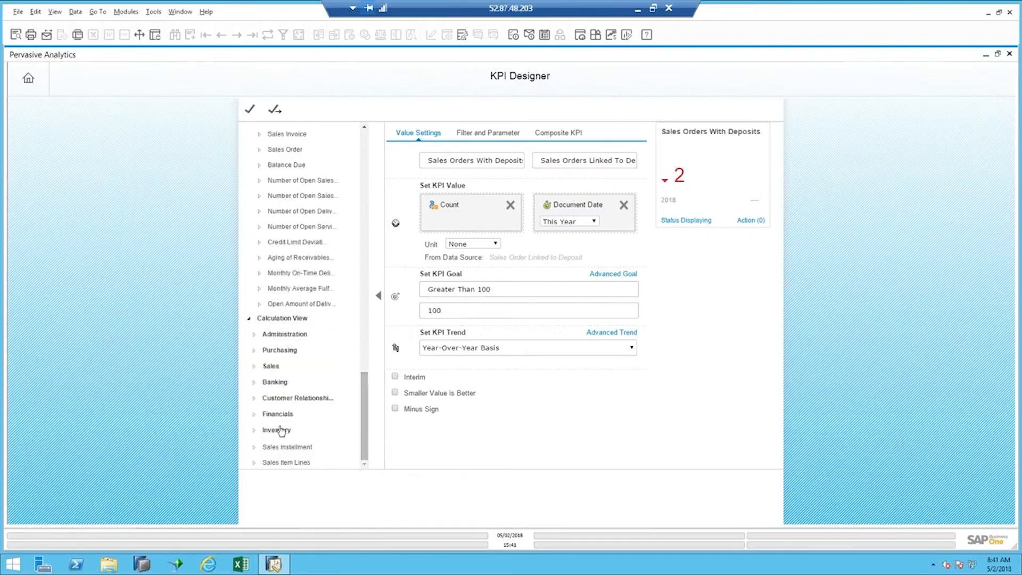
click(254, 351)
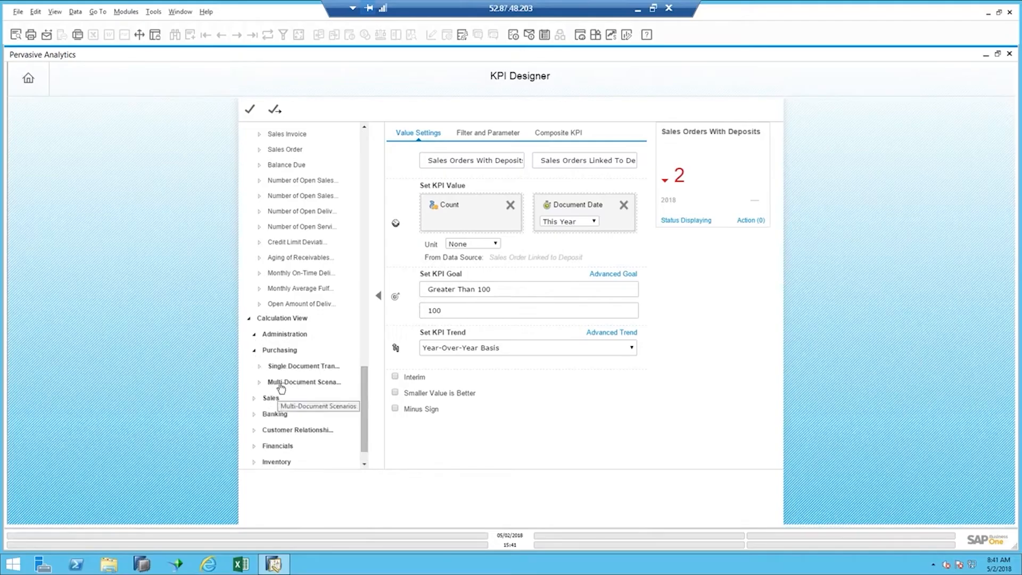
click(254, 399)
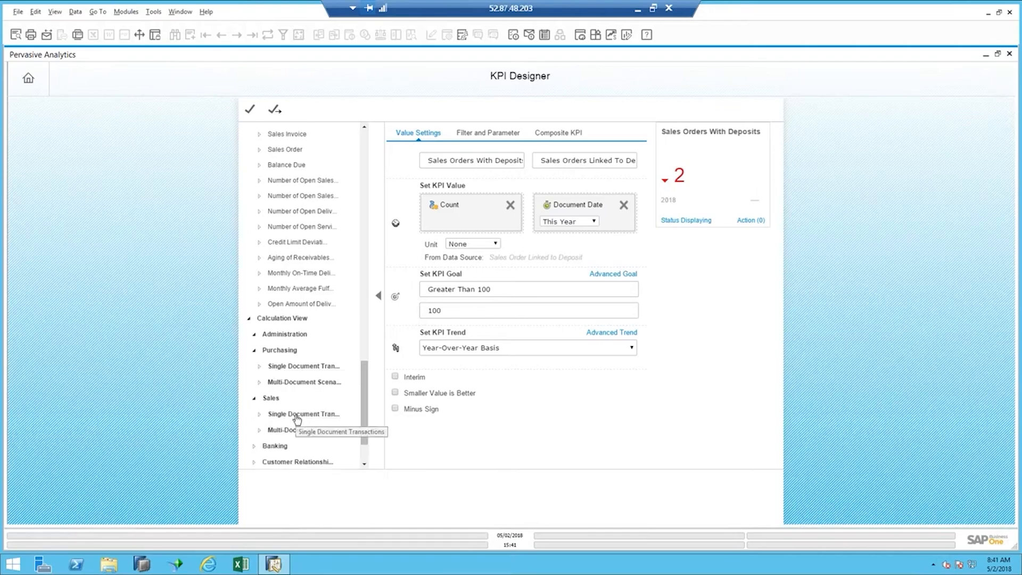
drag(365, 365, 370, 137)
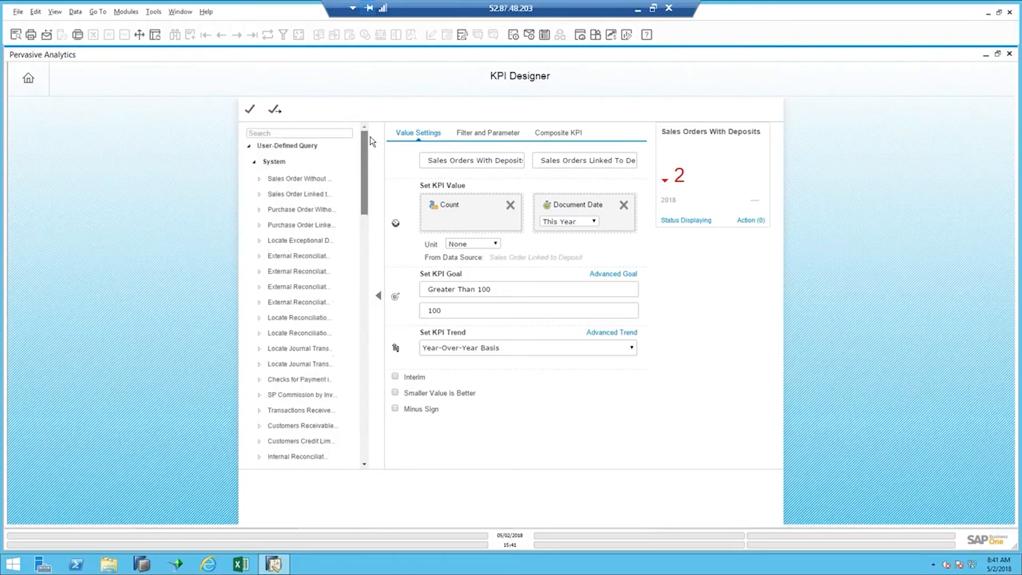
double_click(288, 182)
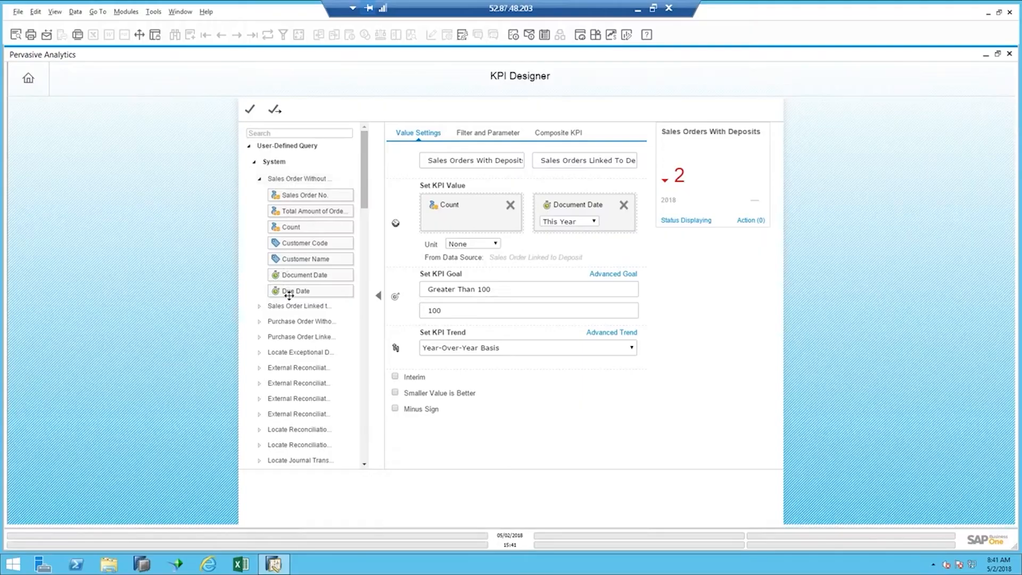
Open the Query Manager and expand its System query category.
click(155, 13)
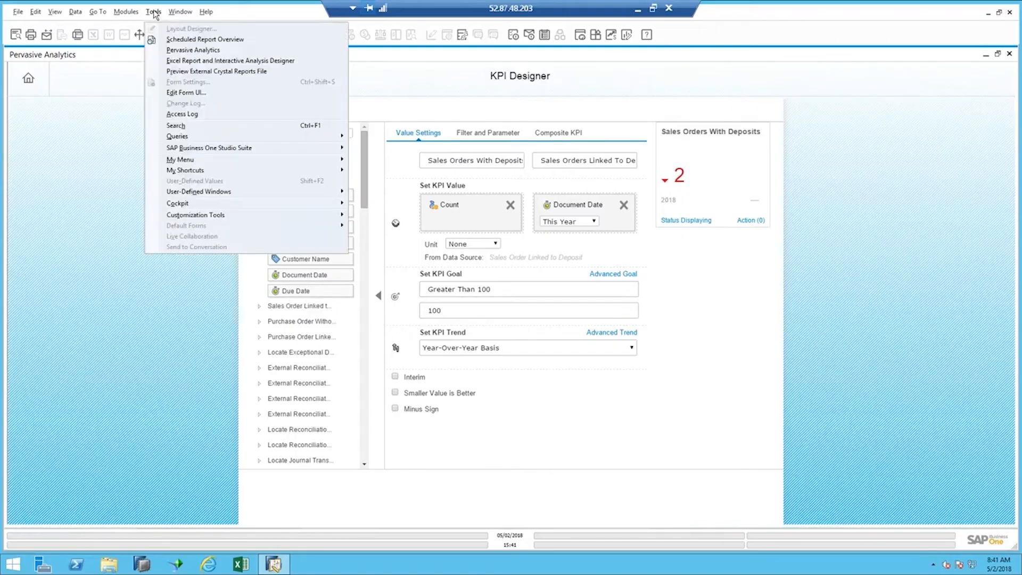
mouse_move(175, 136)
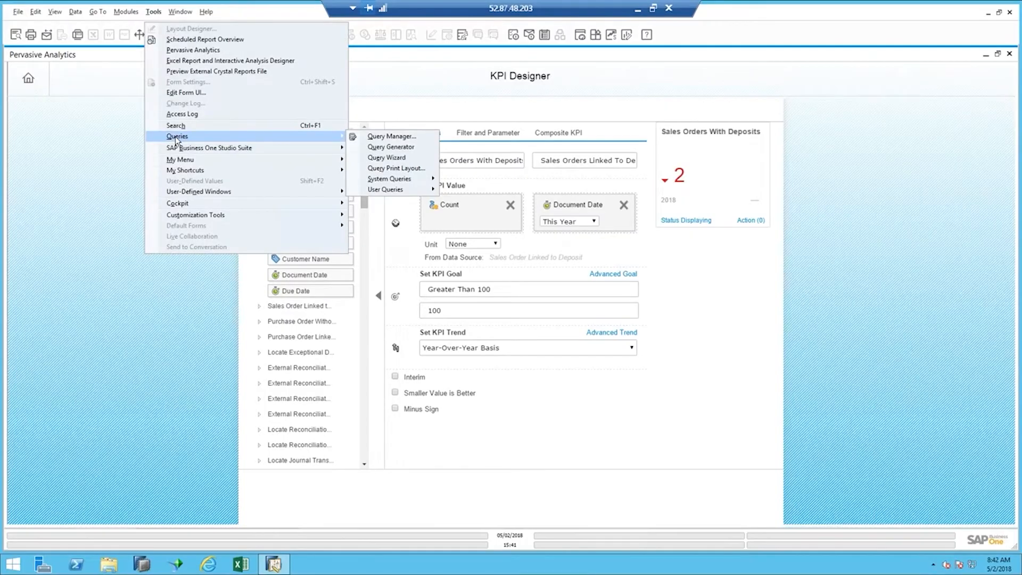
click(407, 137)
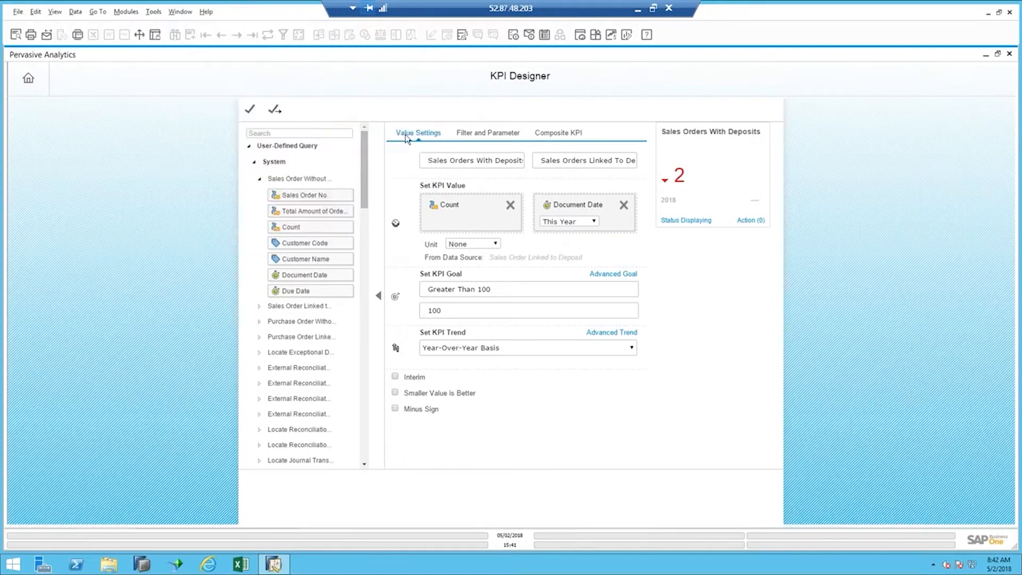
click(337, 167)
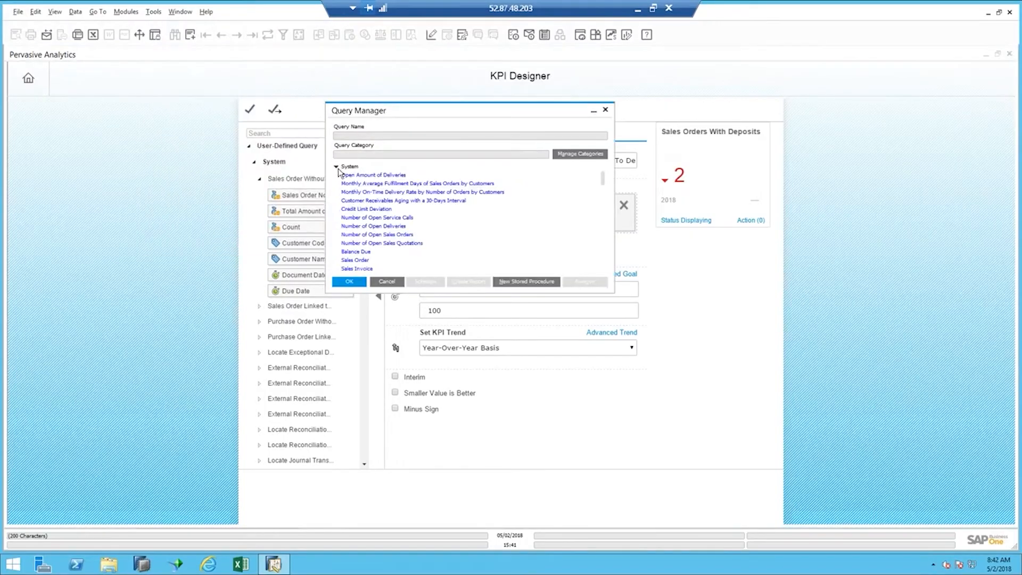
Run the Sales Order Linked to Deposit query to review its results, and close the results and the Query Manager.
scroll(353, 221, down, 5)
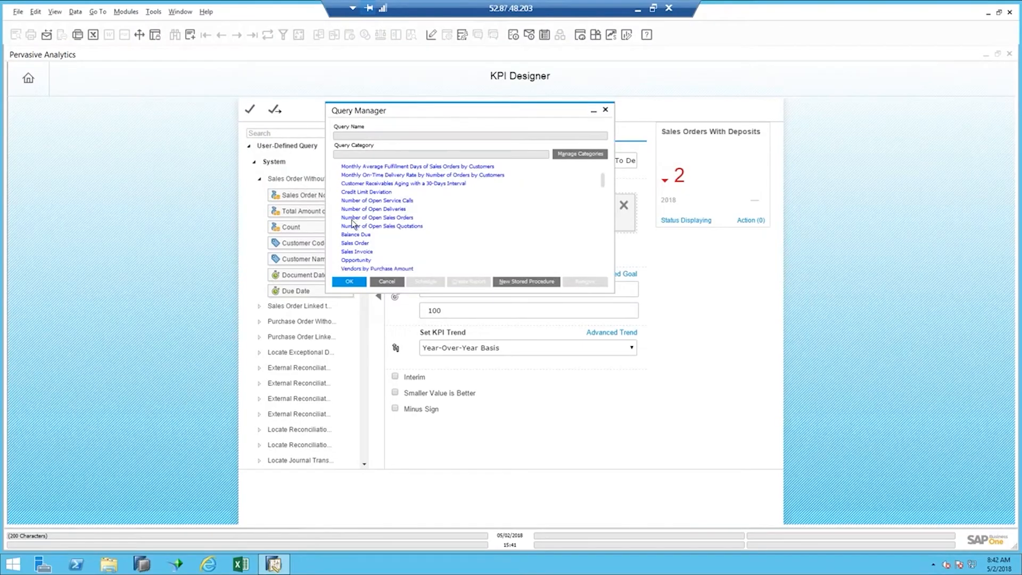
scroll(352, 222, down, 10)
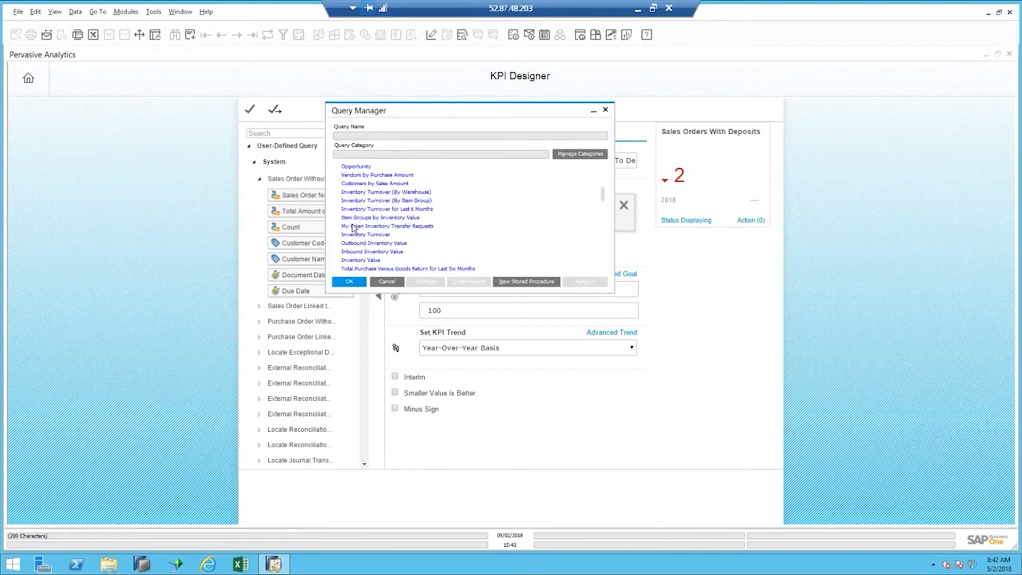
scroll(353, 228, down, 3)
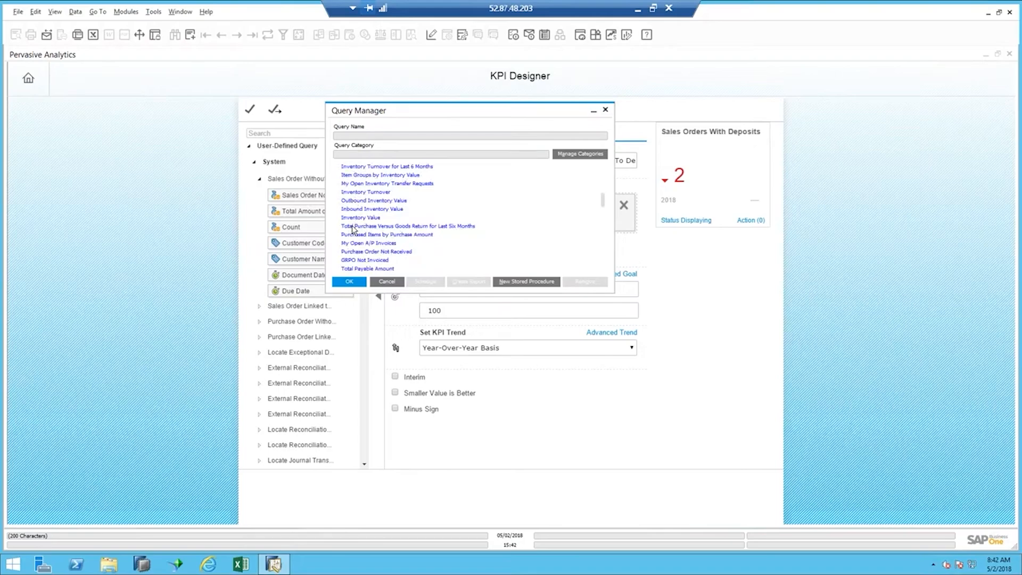
scroll(352, 235, down, 1)
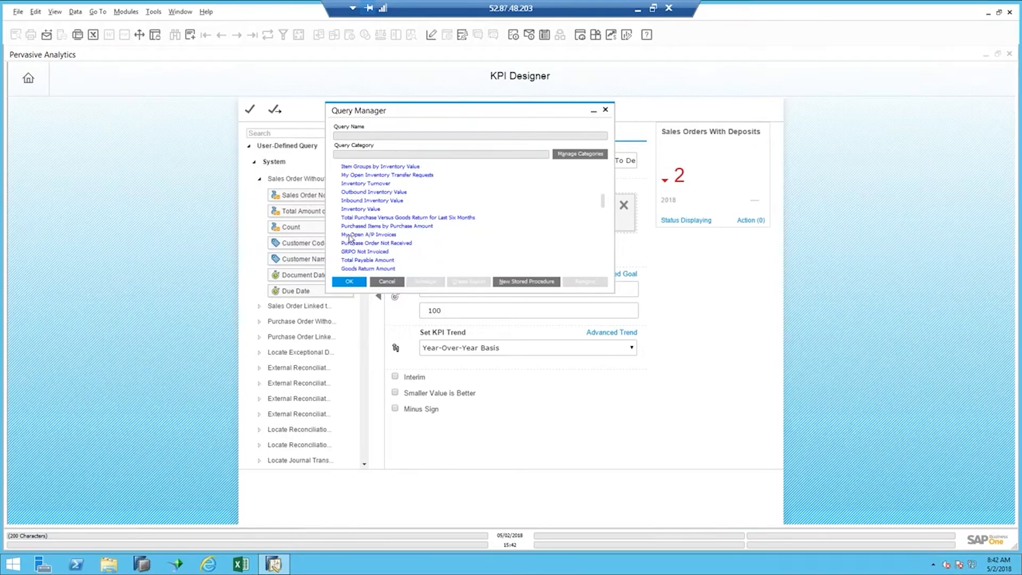
scroll(350, 246, down, 1)
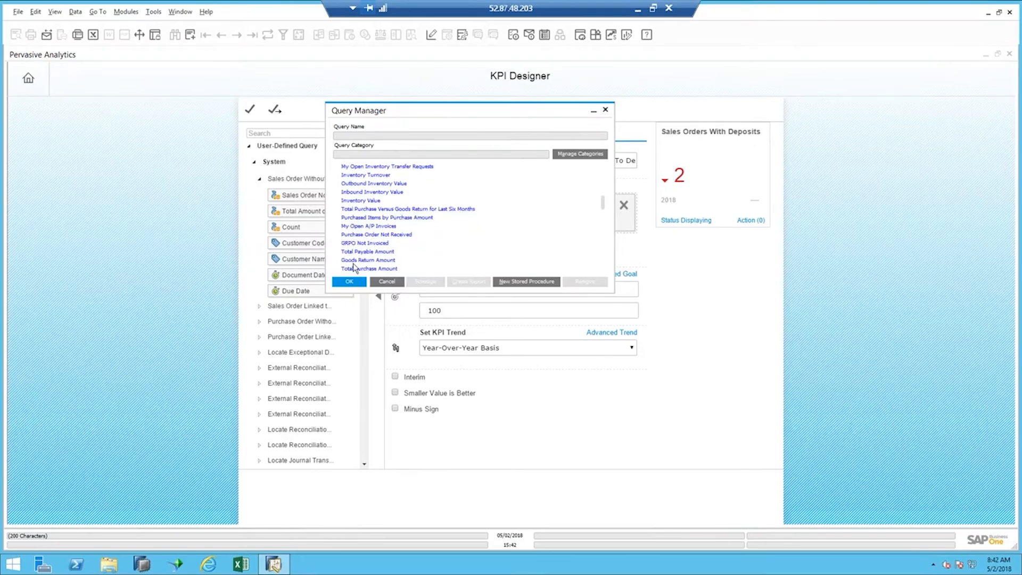
scroll(352, 271, down, 4)
scroll(353, 266, down, 3)
scroll(352, 266, down, 4)
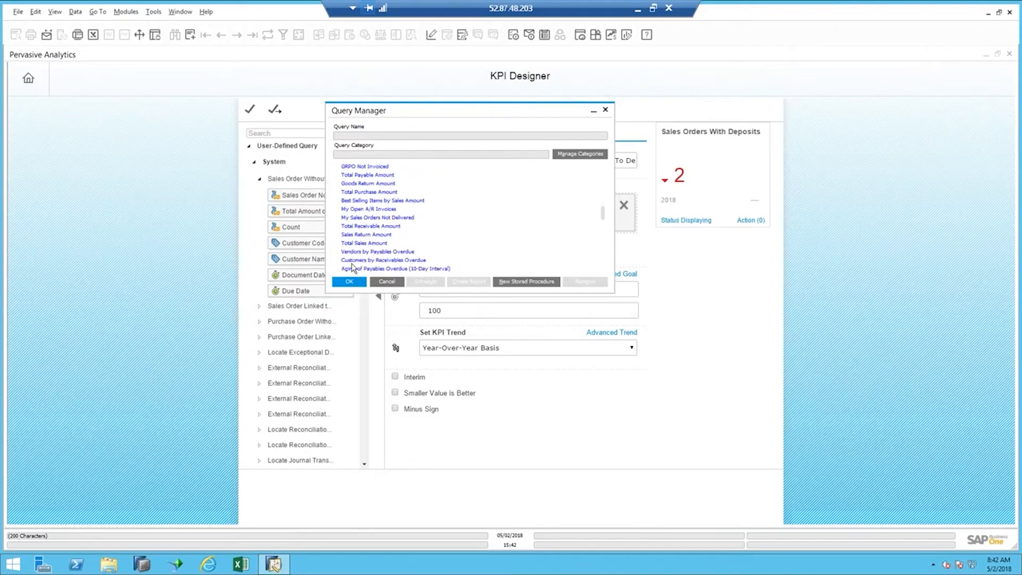
scroll(351, 266, down, 6)
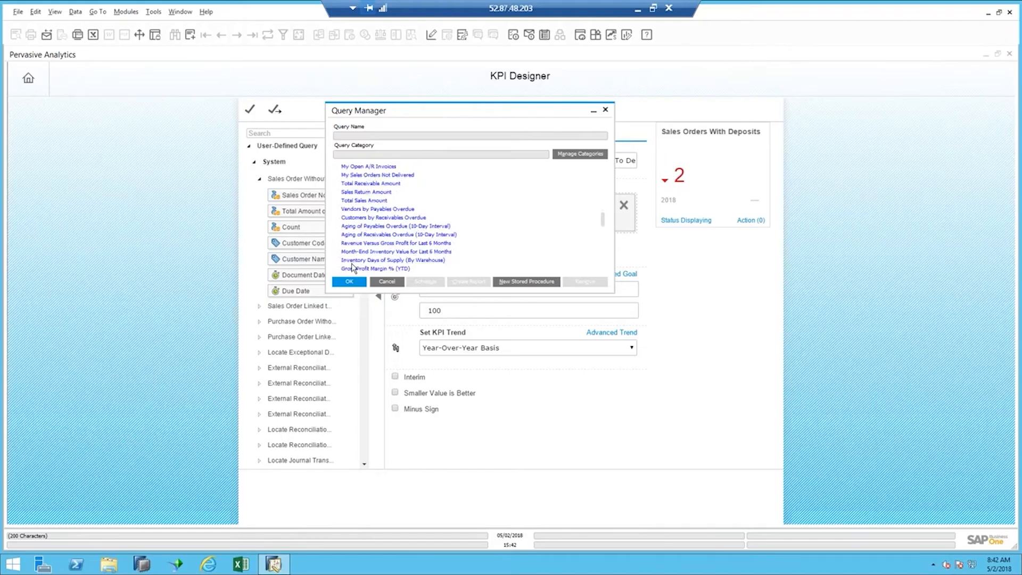
scroll(353, 268, down, 7)
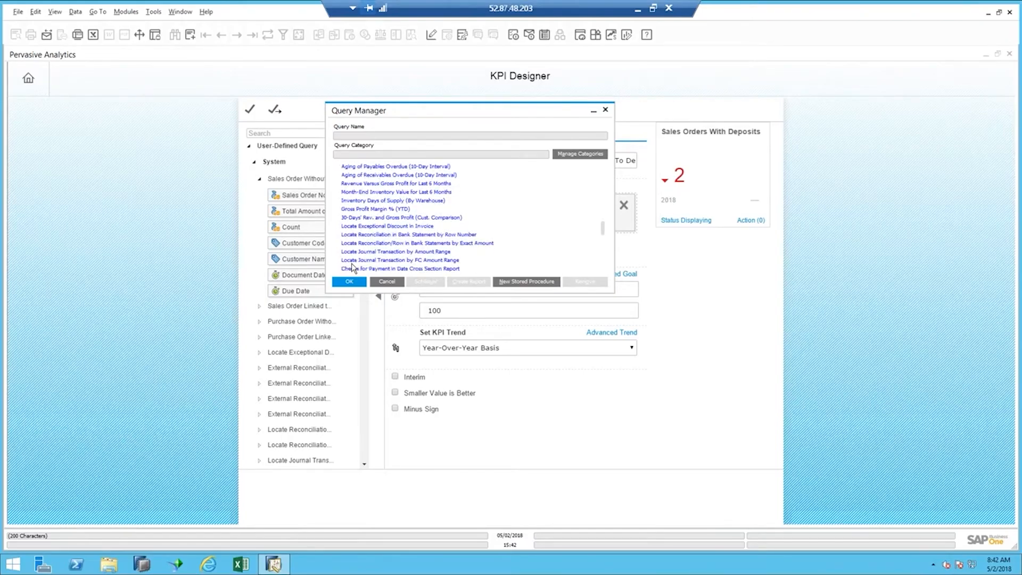
scroll(352, 266, down, 4)
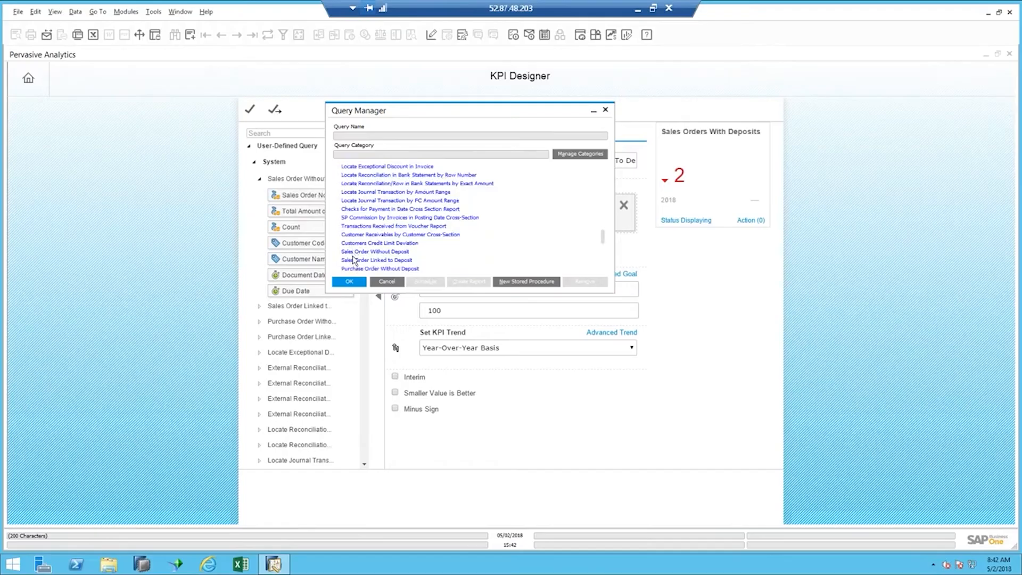
double_click(354, 261)
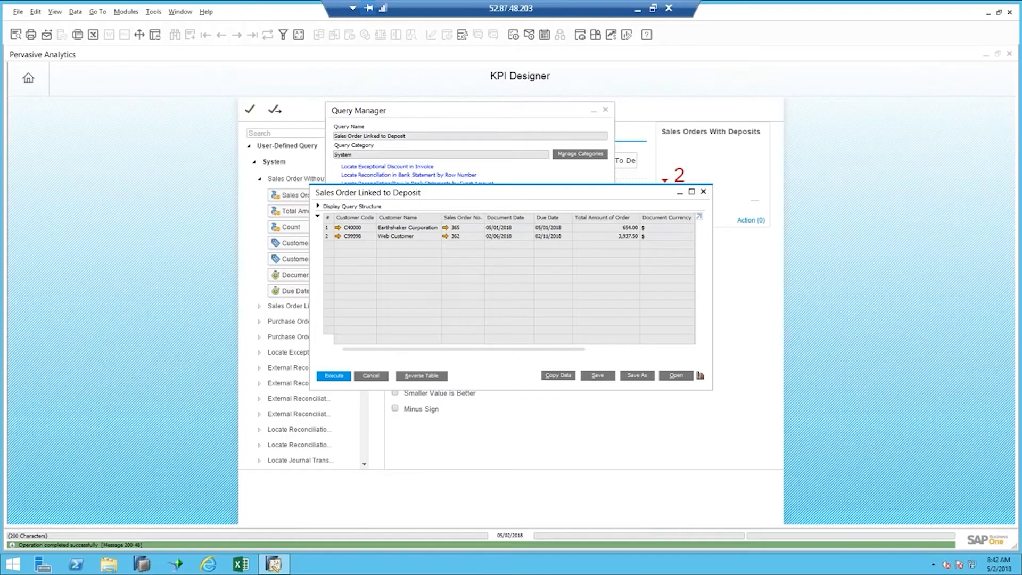
click(379, 376)
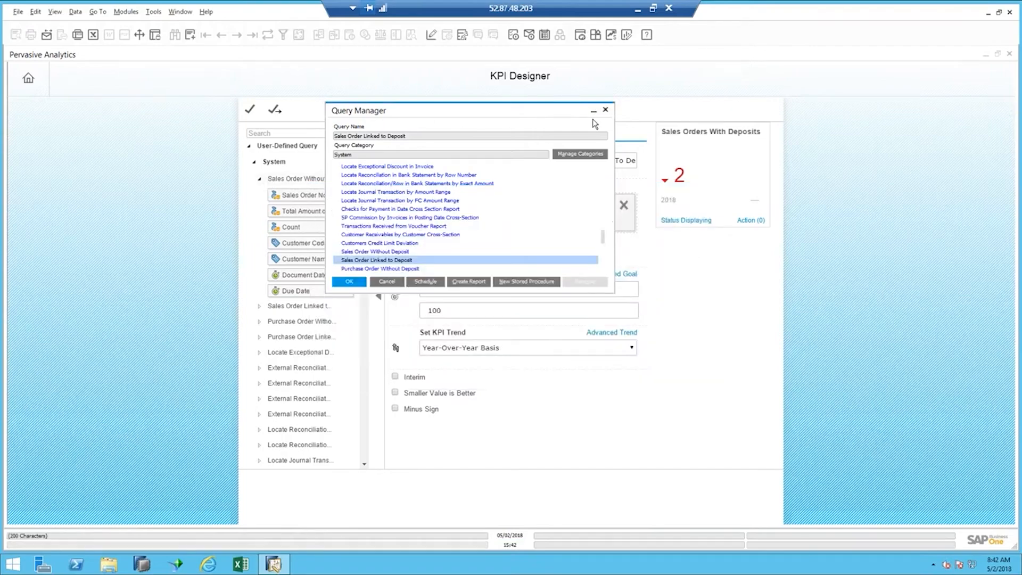
click(605, 110)
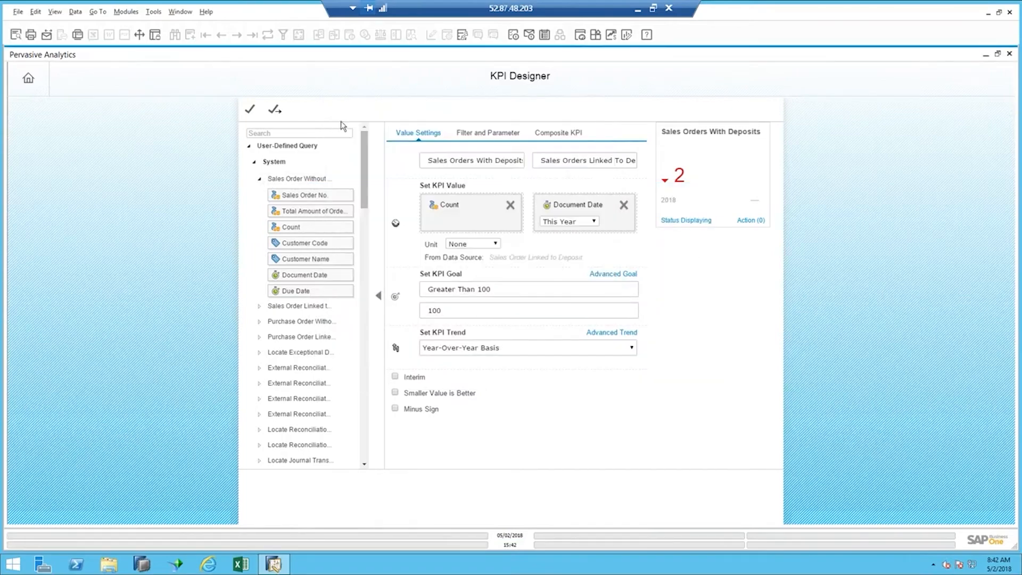
Reassign Count as the KPI value and Document Date as the date dimension, using the fields of the Sales Order Linked to Deposit query.
click(259, 181)
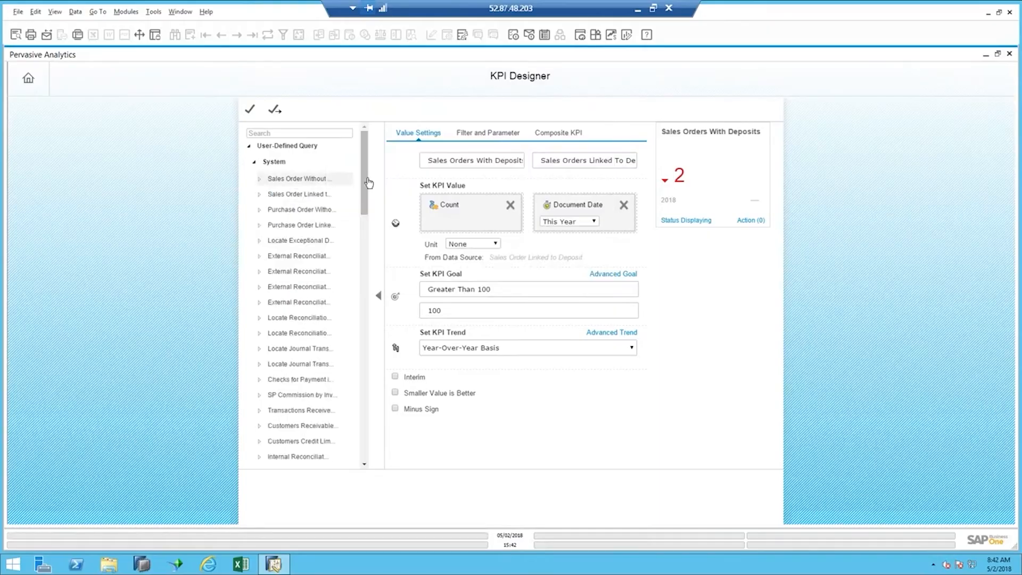
click(287, 196)
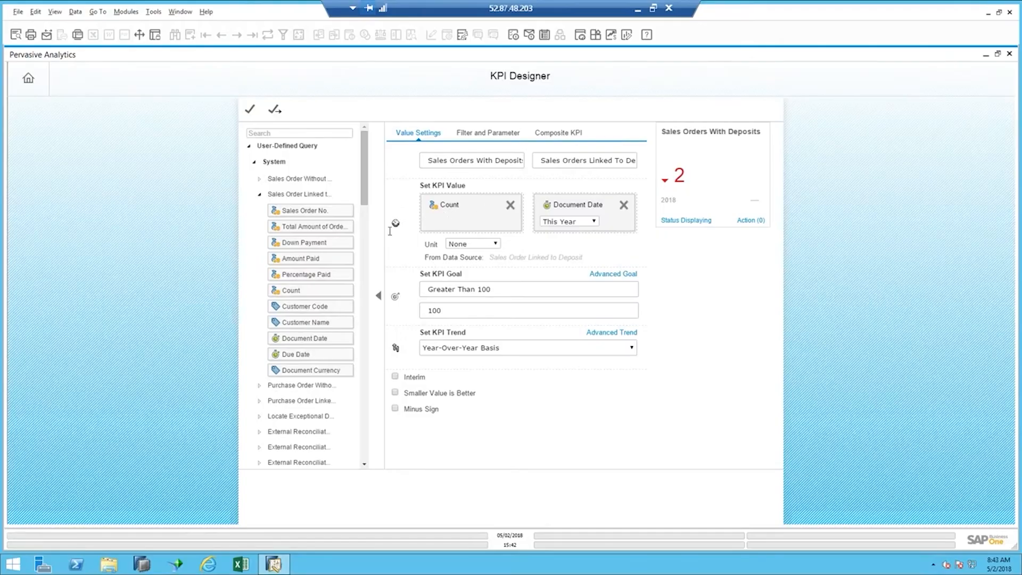
click(510, 205)
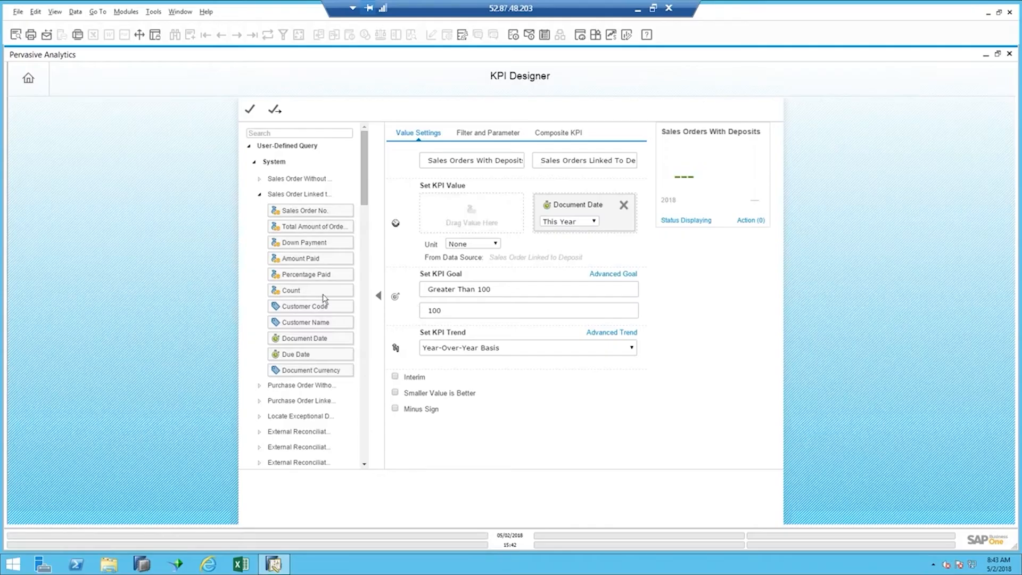
drag(286, 291, 452, 214)
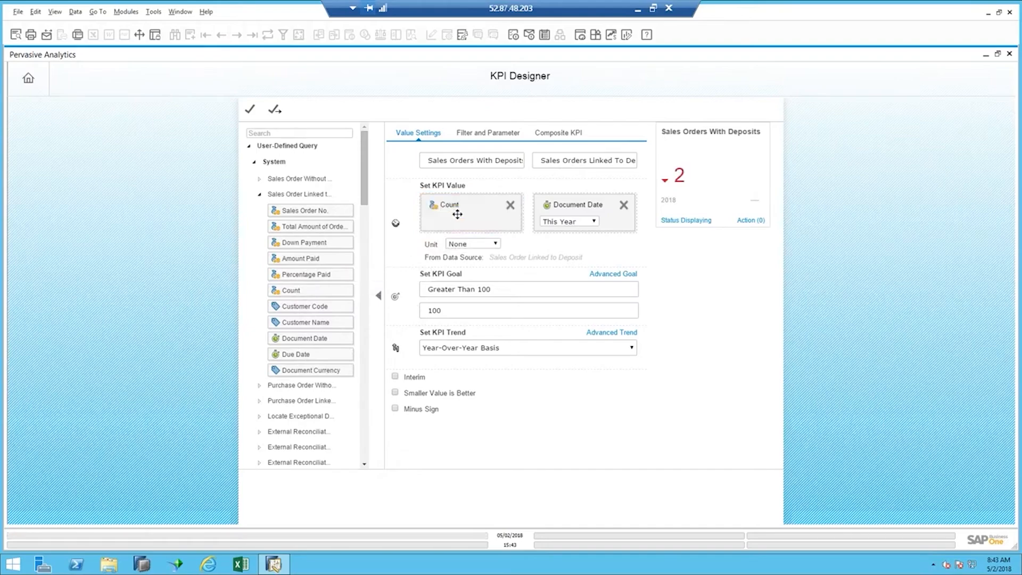
click(624, 206)
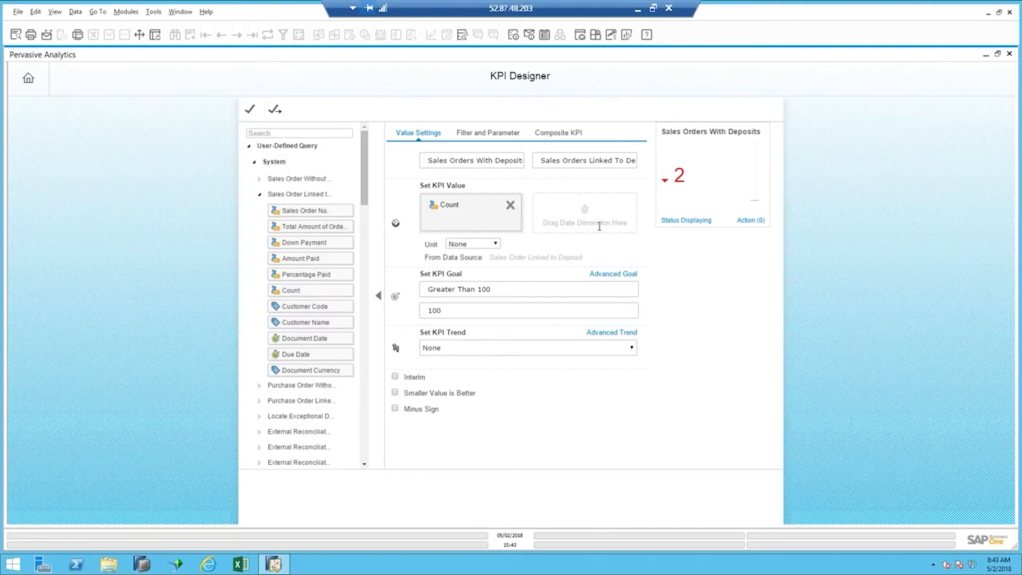
drag(304, 340, 582, 219)
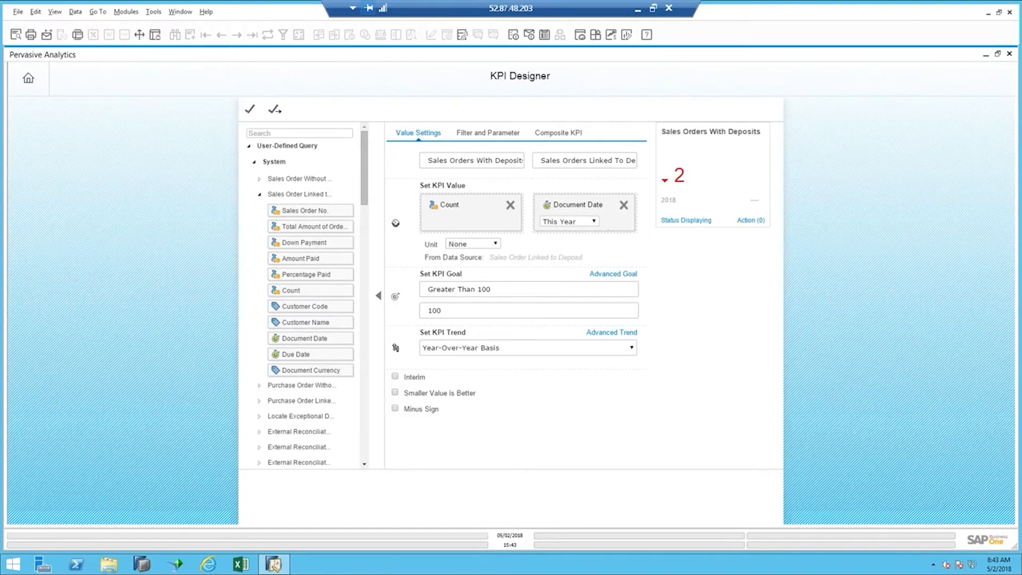
Try the This Month period for the KPI's Document Date, and restore it to This Year.
click(594, 221)
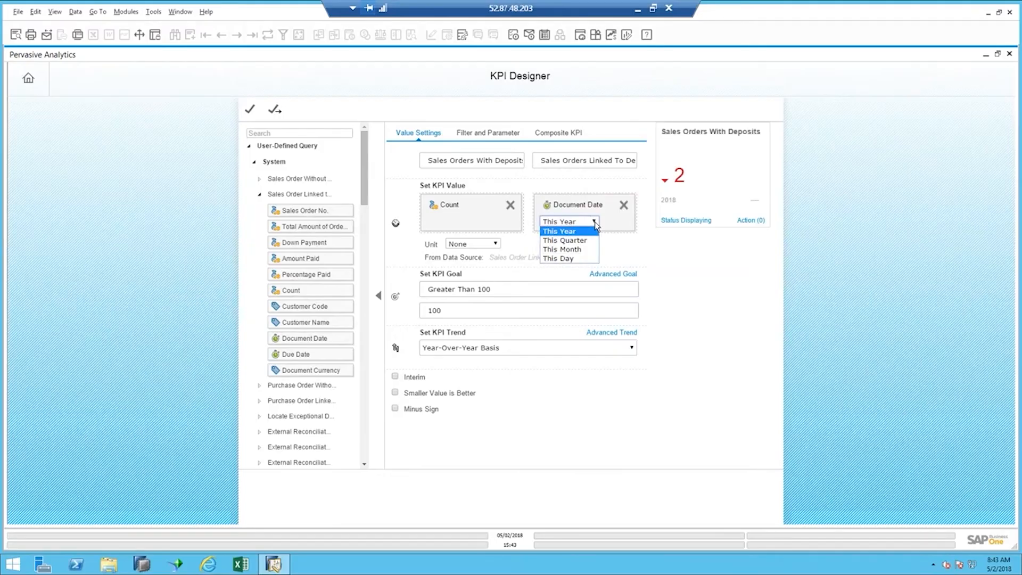
click(581, 250)
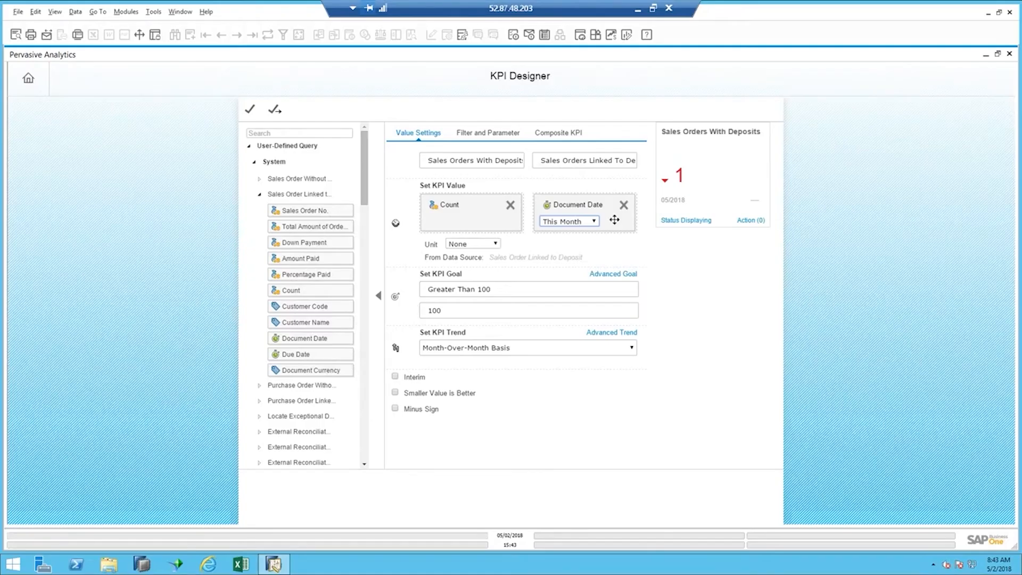
click(595, 221)
click(565, 231)
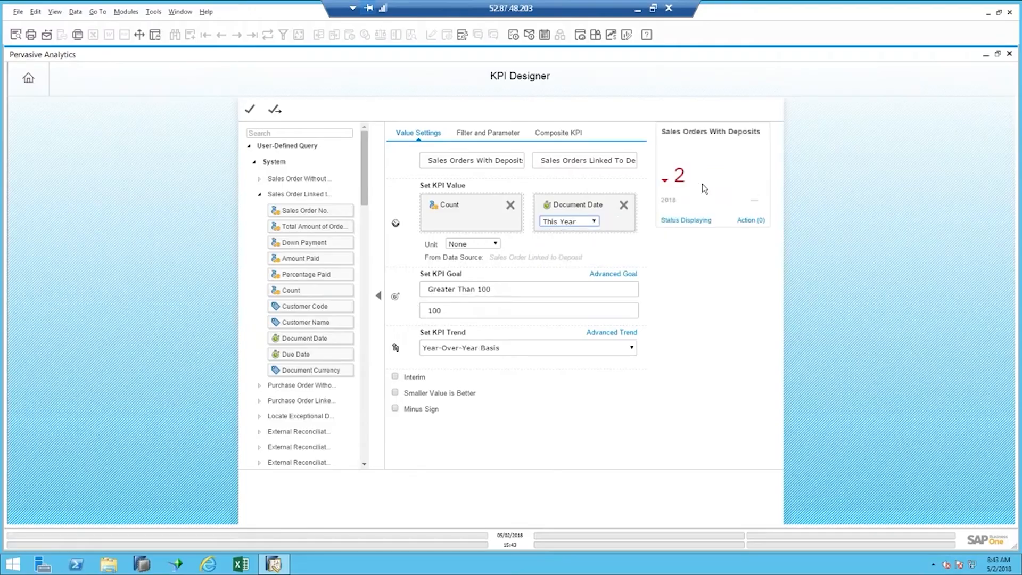
mouse_move(715, 176)
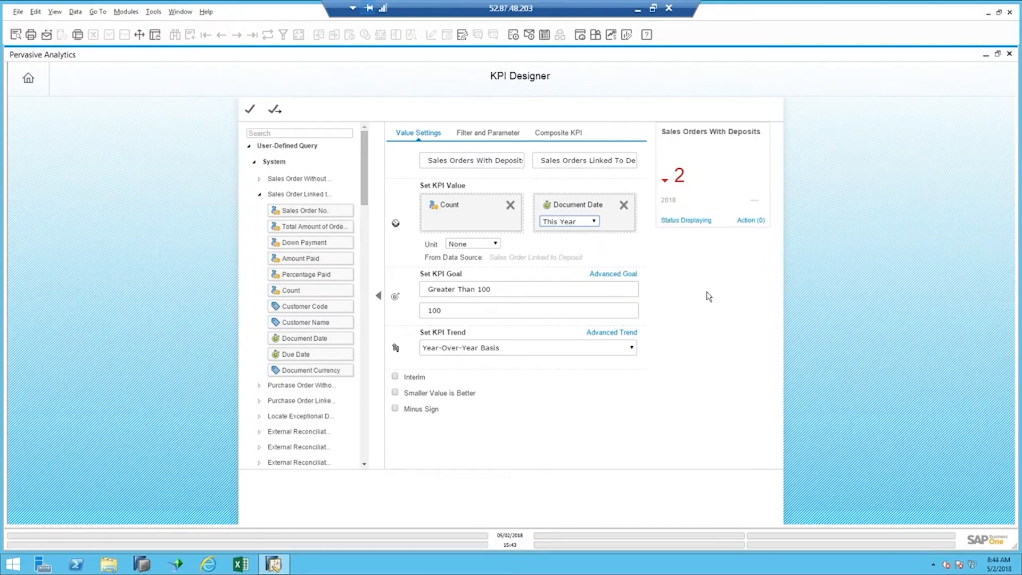
Check the available KPI units and set the Document Date period to This Month.
click(495, 245)
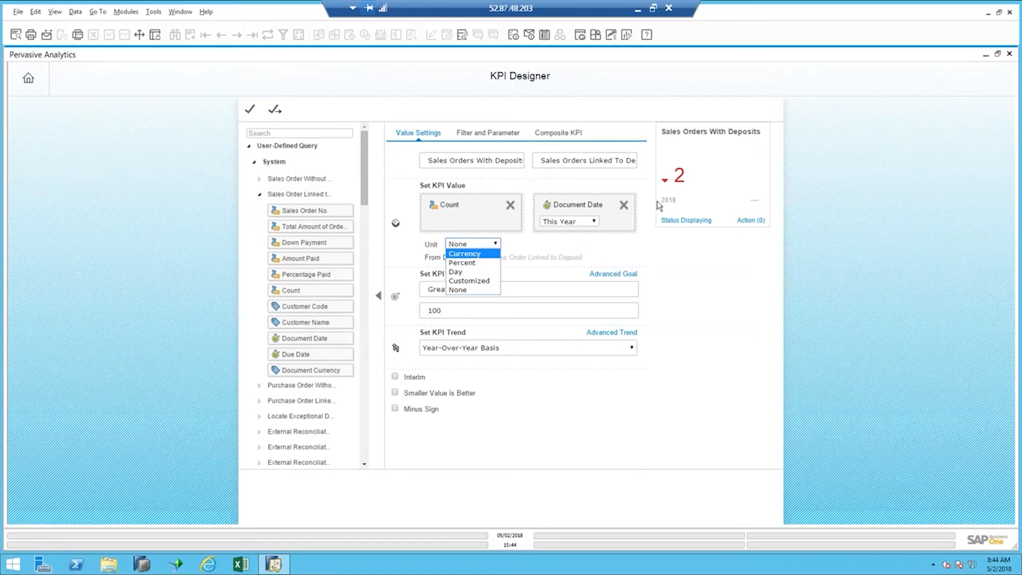
mouse_move(670, 187)
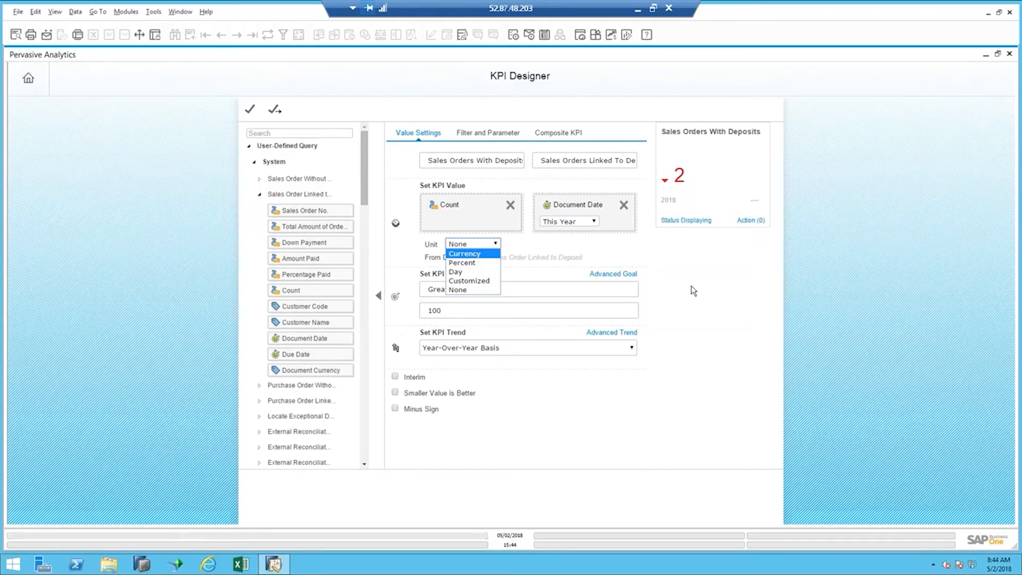
click(596, 254)
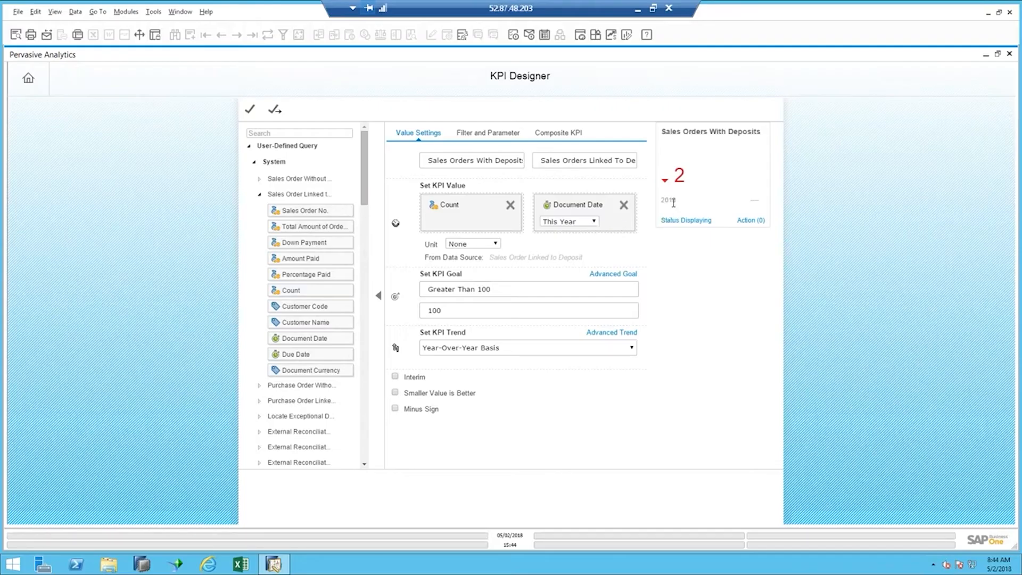
click(594, 223)
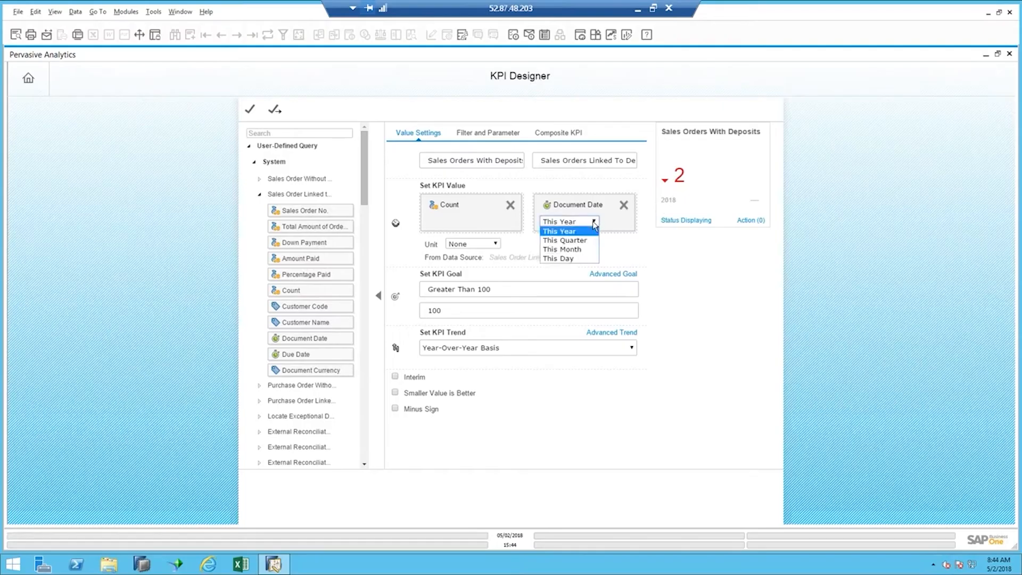
click(579, 249)
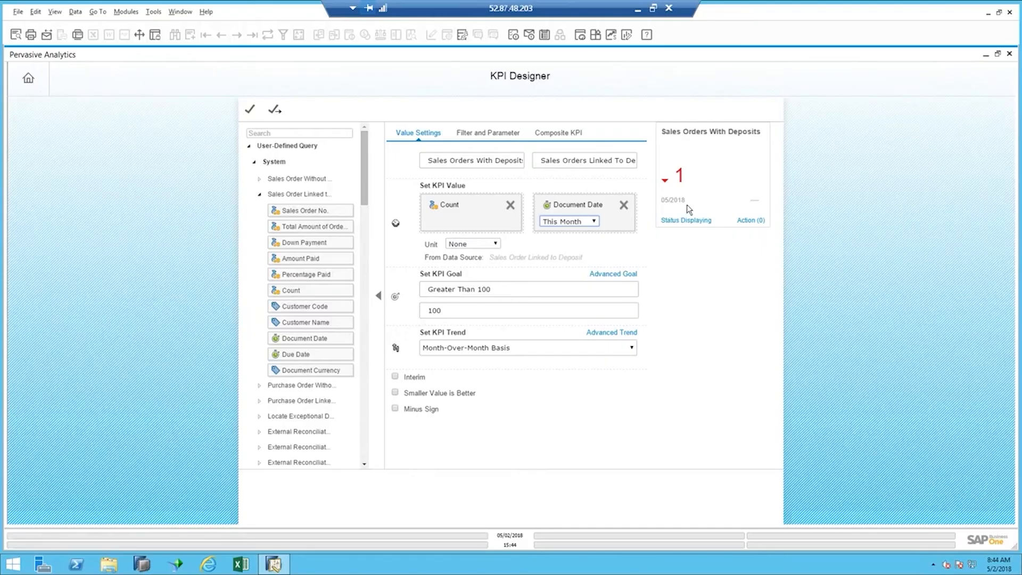
click(594, 222)
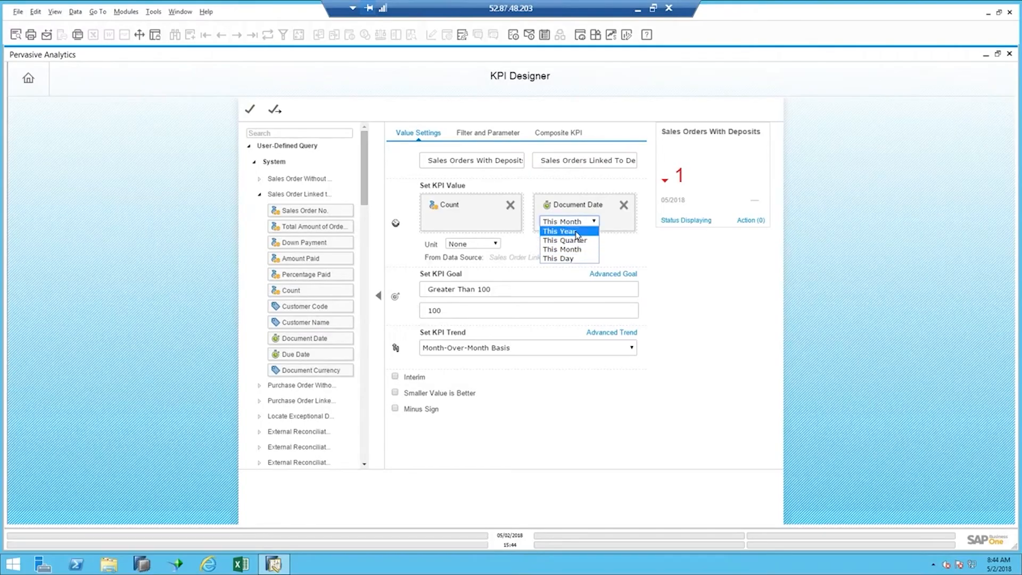
click(580, 250)
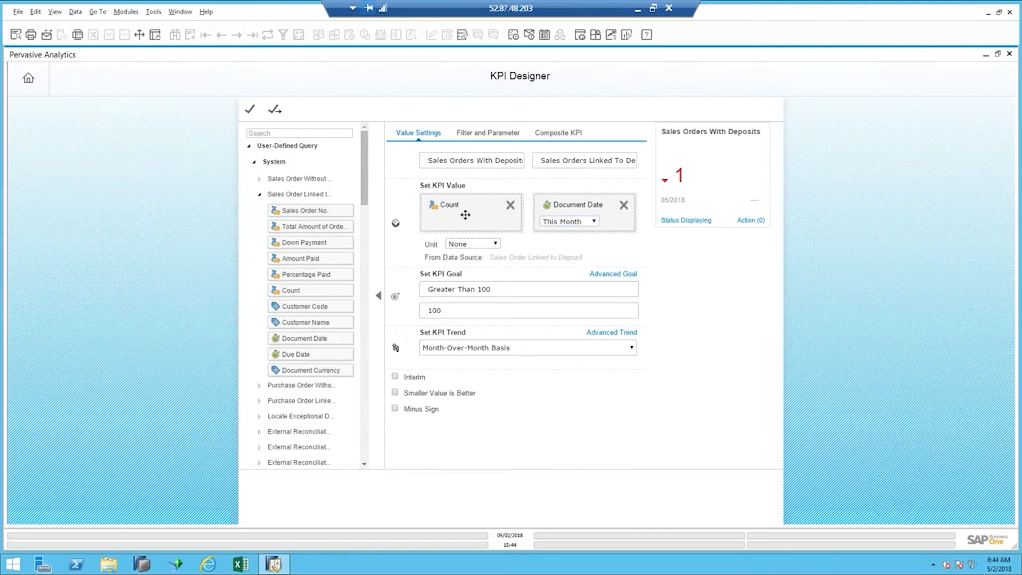
mouse_move(673, 175)
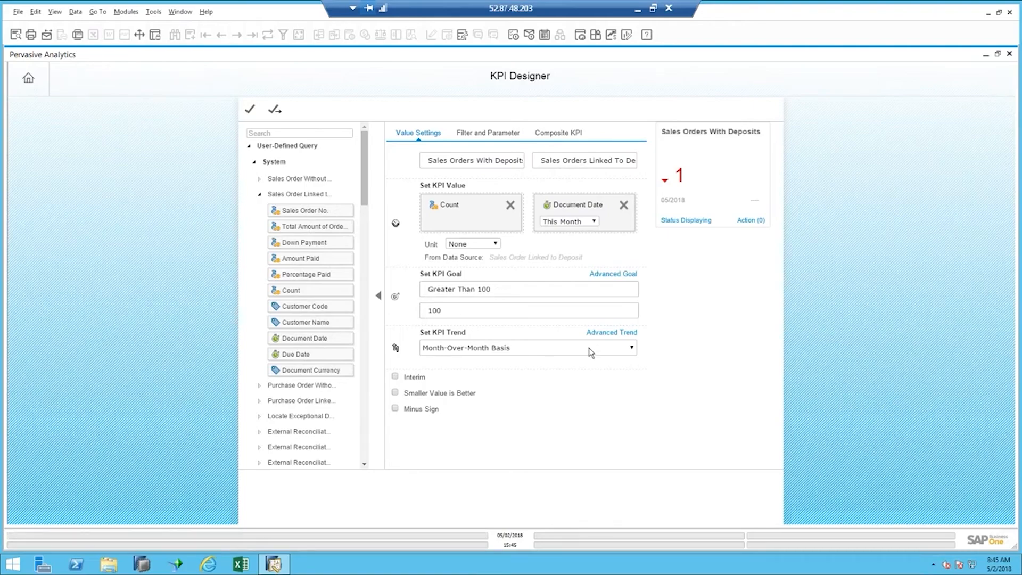
Compare the KPI trend options for the This Month and This Year periods, finishing with the Document Date period on This Month.
click(633, 349)
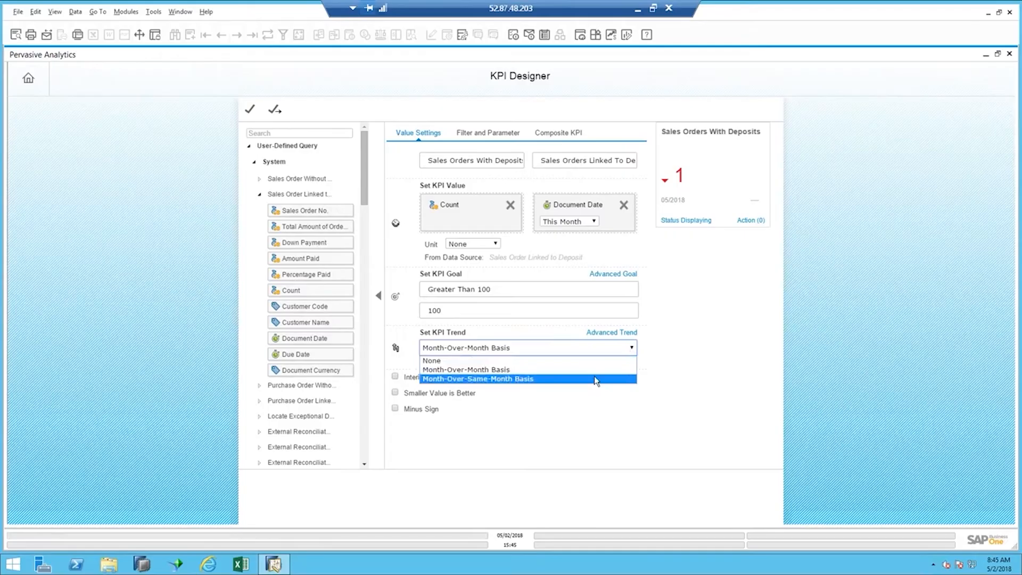
click(644, 371)
click(594, 222)
click(585, 232)
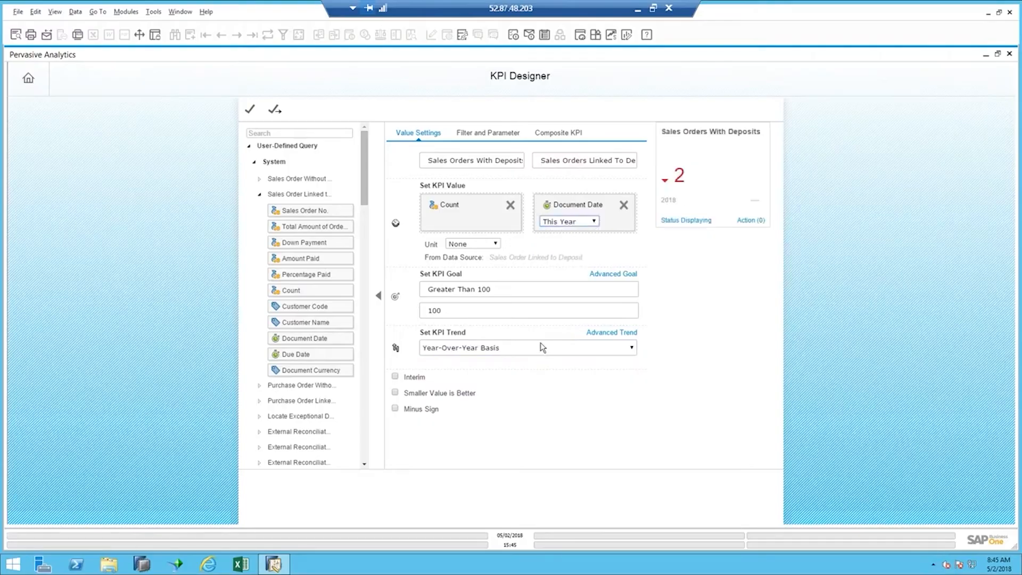
click(634, 348)
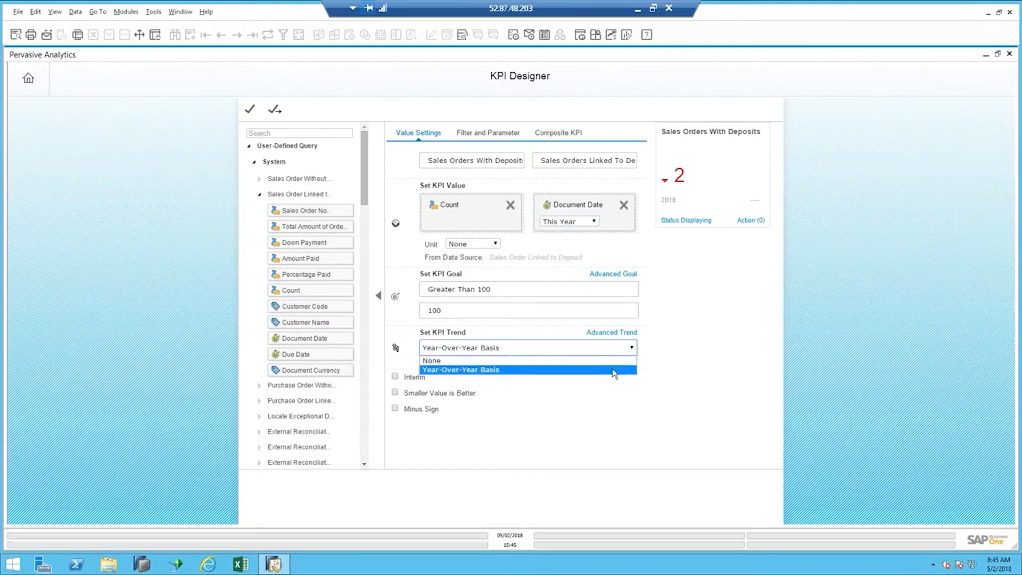
click(594, 223)
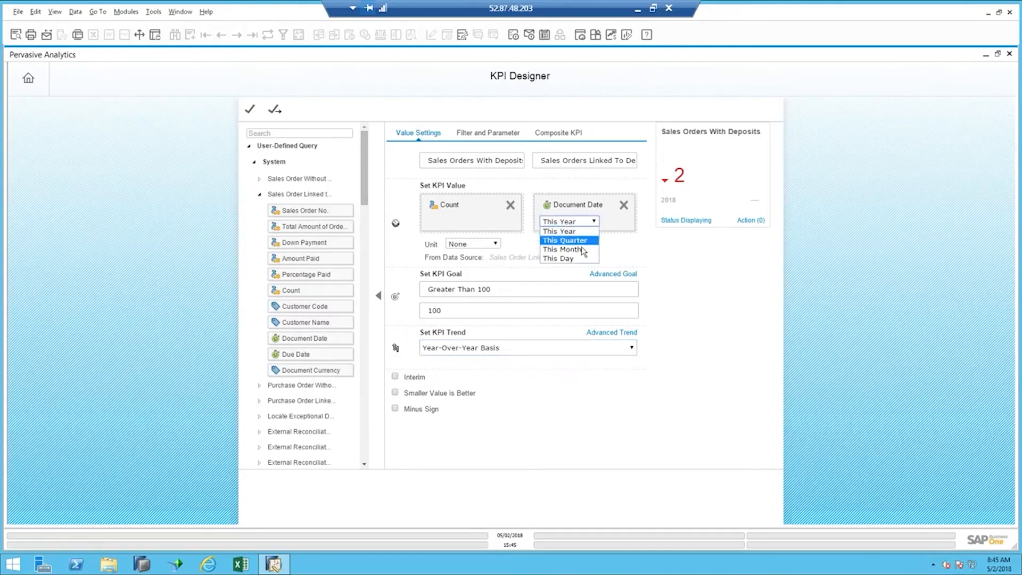
click(560, 248)
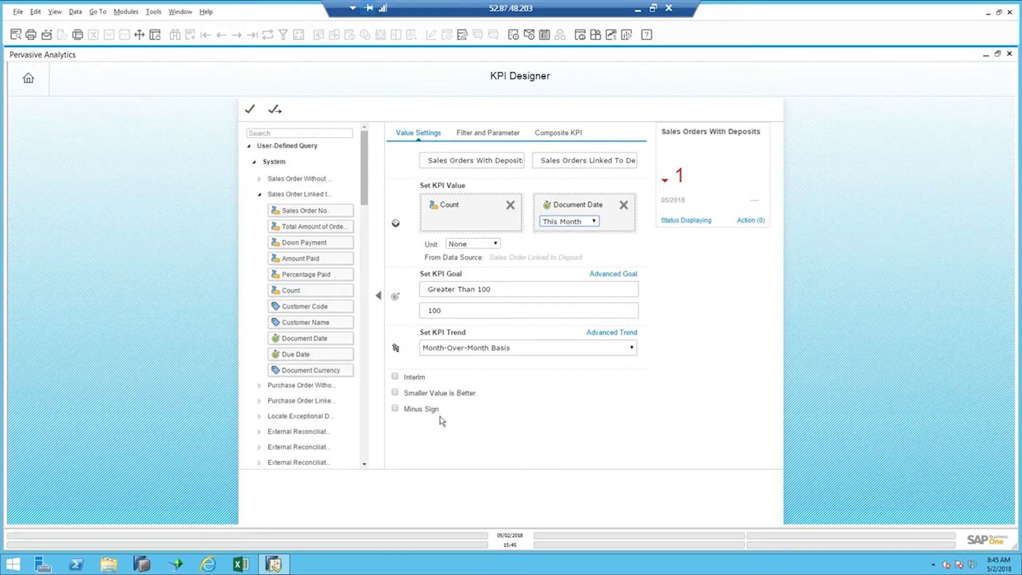
Try a Customer Name filter for Earthshaker Corporation on the KPI, remove the value, and close the filter editor without adding the filter.
click(395, 409)
click(472, 135)
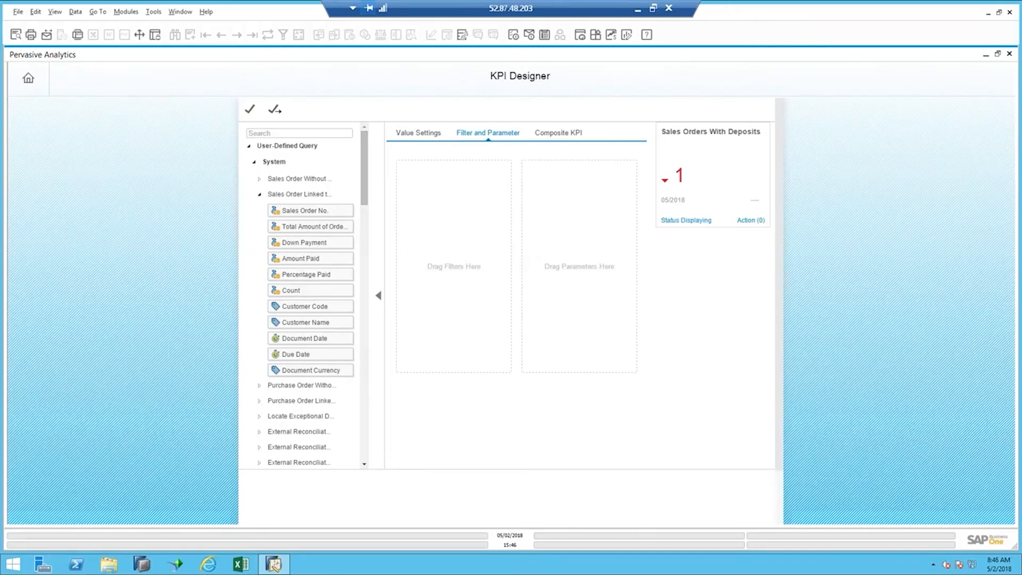
drag(308, 322, 422, 260)
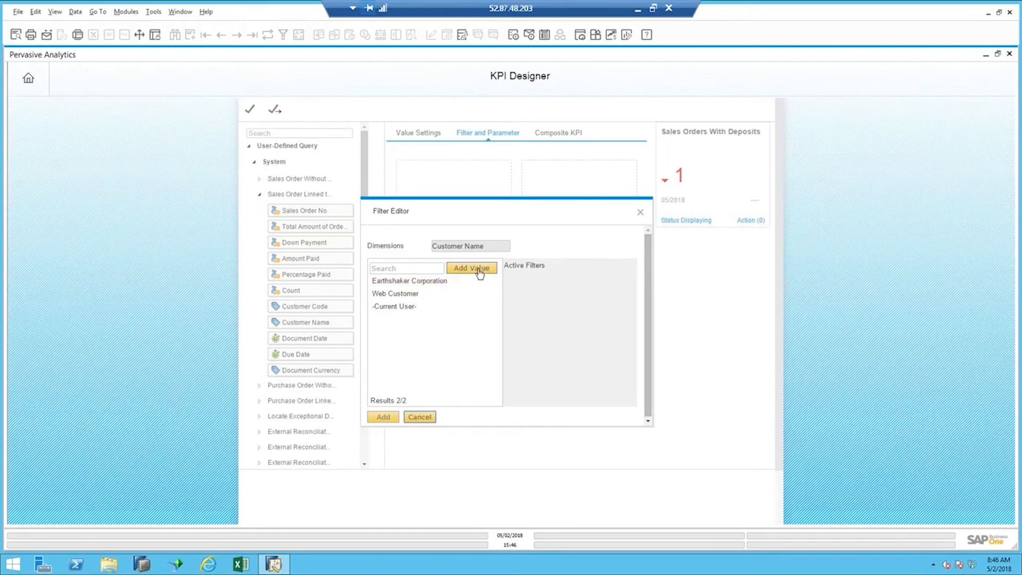
double_click(440, 282)
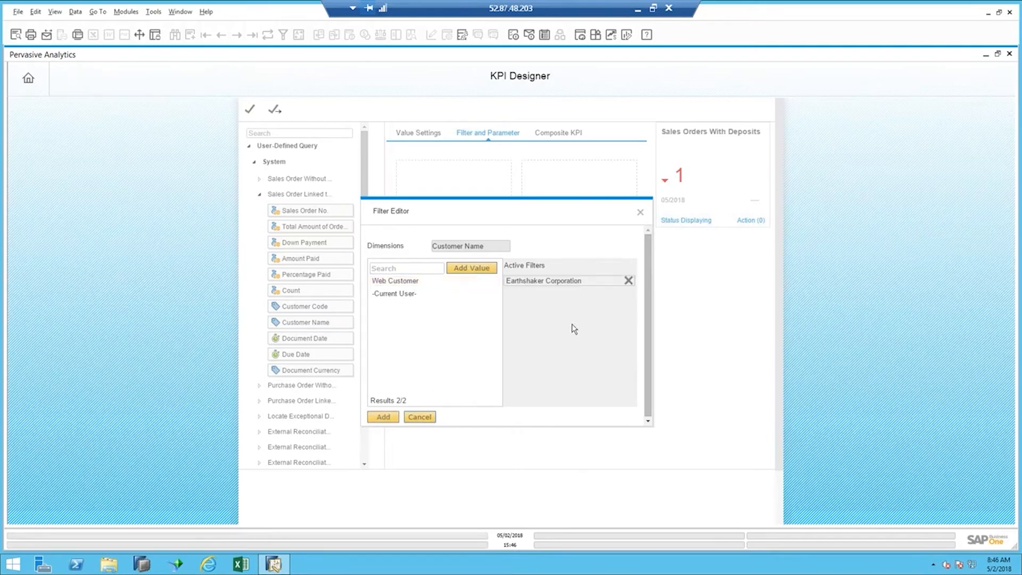
click(629, 281)
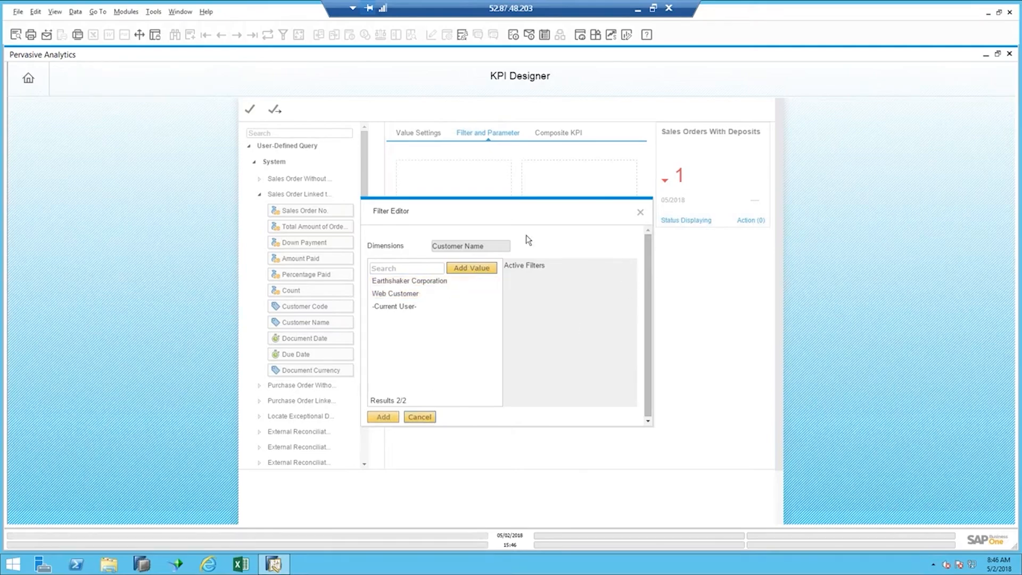
click(640, 216)
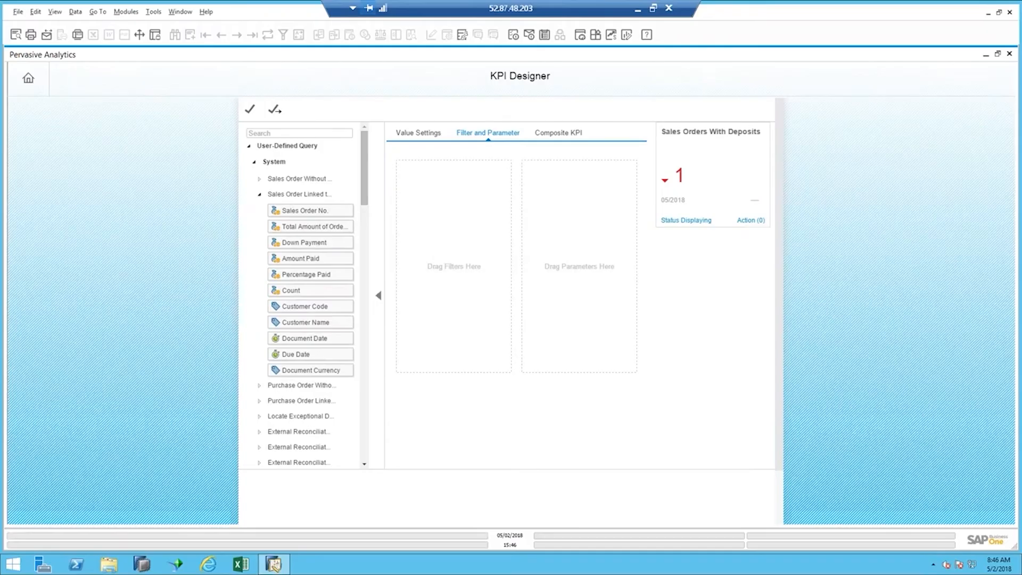
Review the composite KPI settings and save the Sales Orders With Deposits KPI.
click(559, 134)
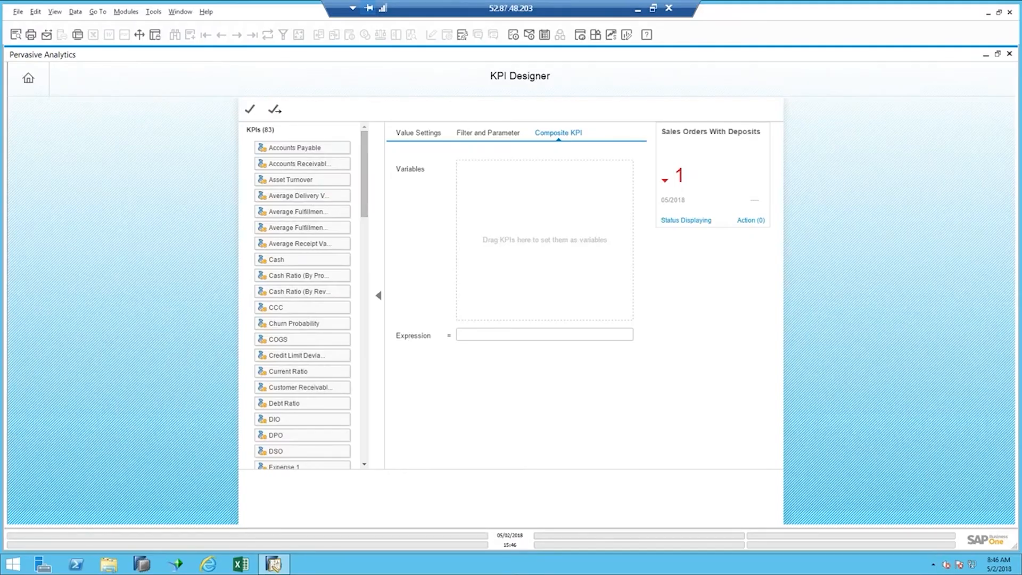
click(397, 136)
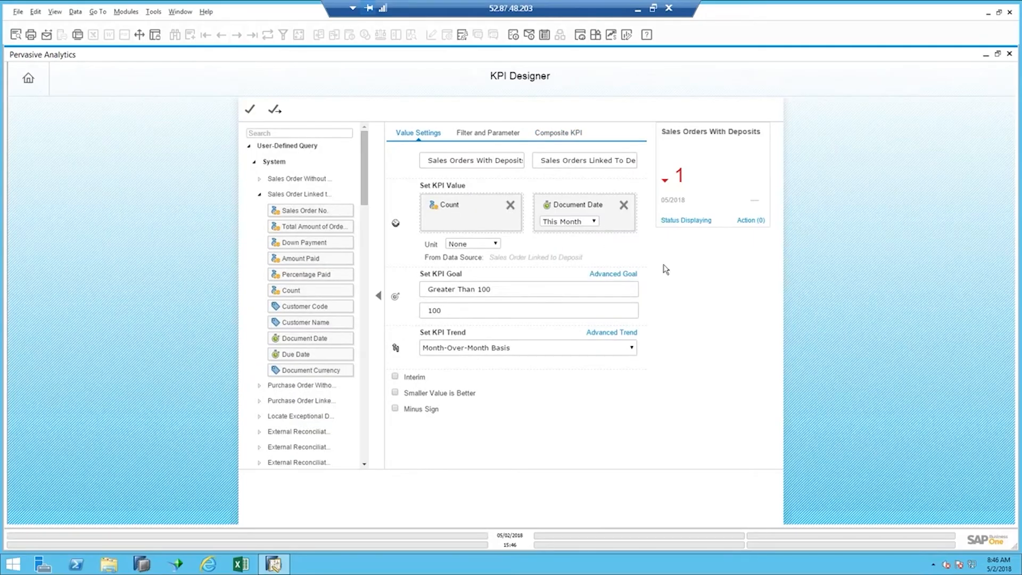
click(249, 114)
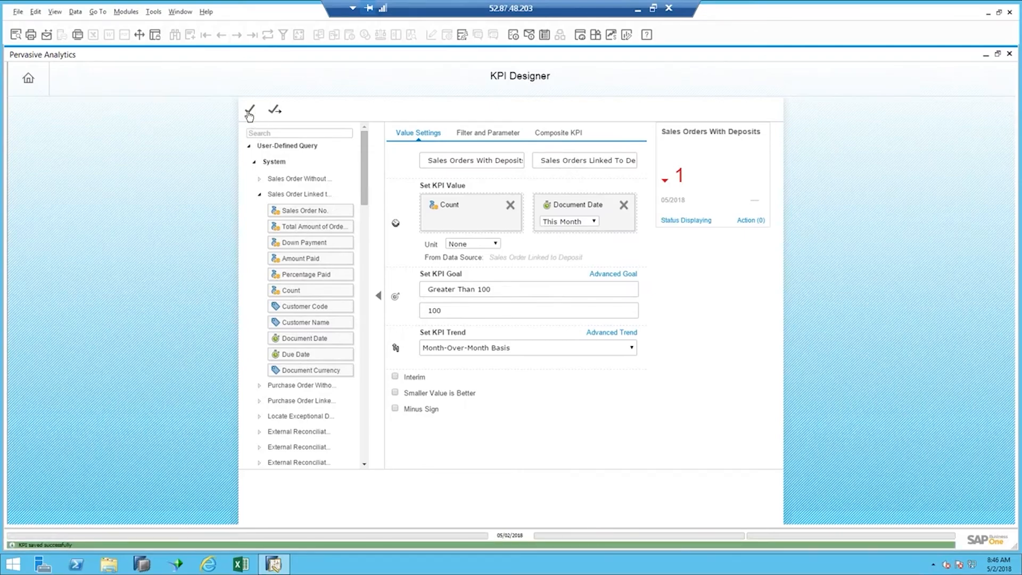
Return to the designer home page, open the "Sales Ordes No Deposits" KPI from the existing KPIs, and select its name text.
click(28, 79)
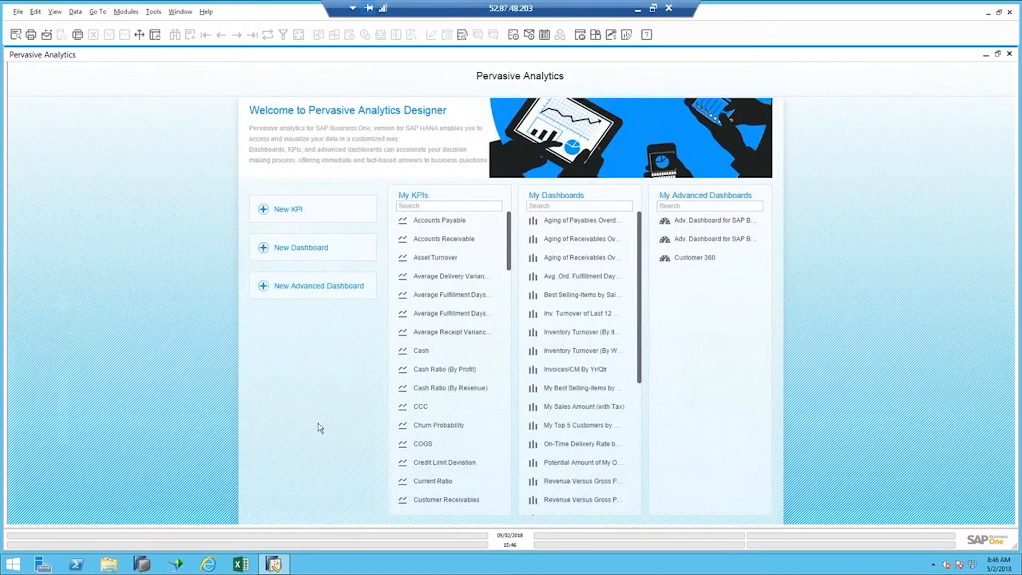
drag(508, 254, 513, 436)
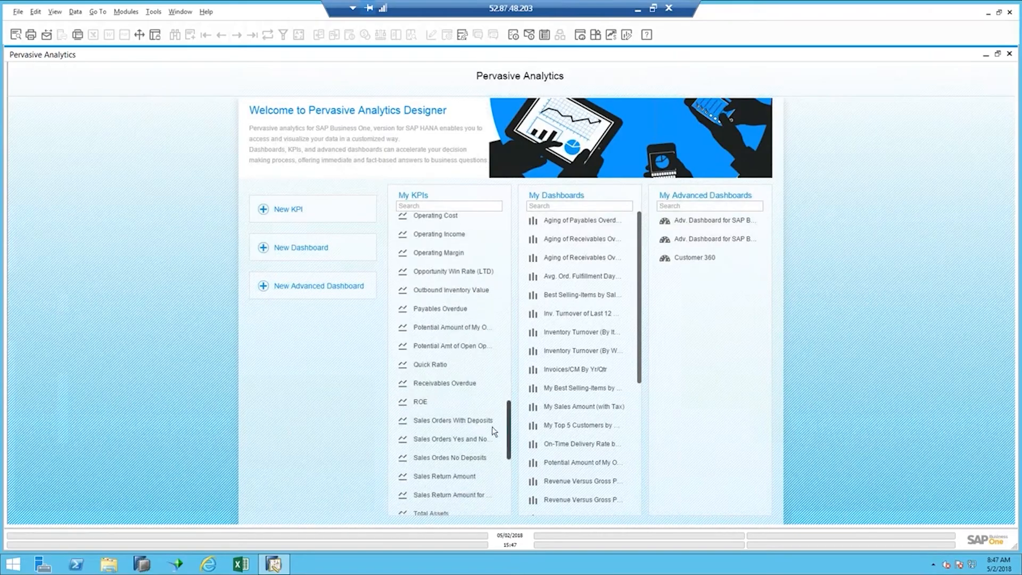
click(423, 461)
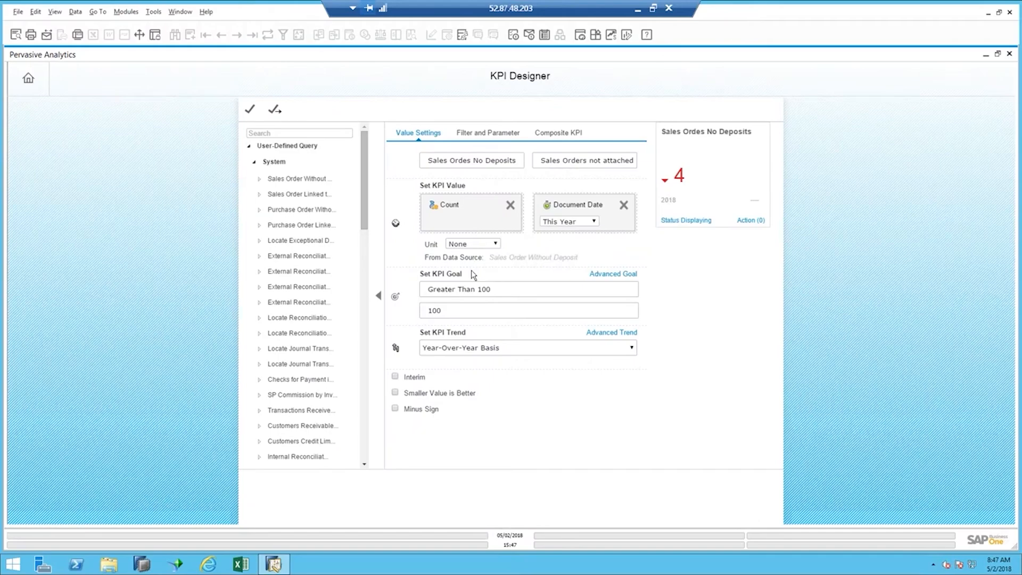
drag(500, 170, 530, 167)
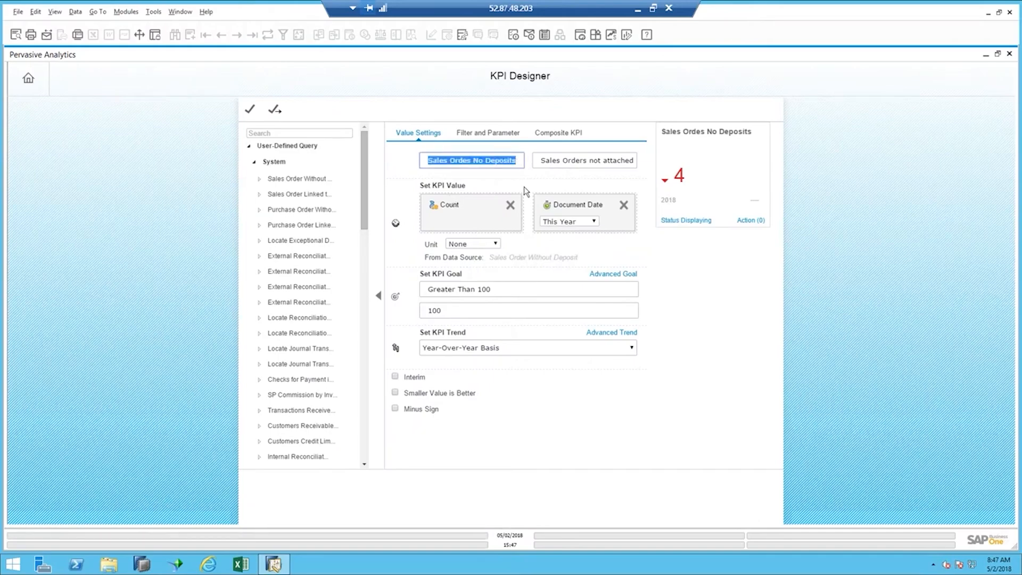
Rename the KPI as "Sales Order Without Deposits" and set its Document Date period to This Month.
text(Sales Order Wi)
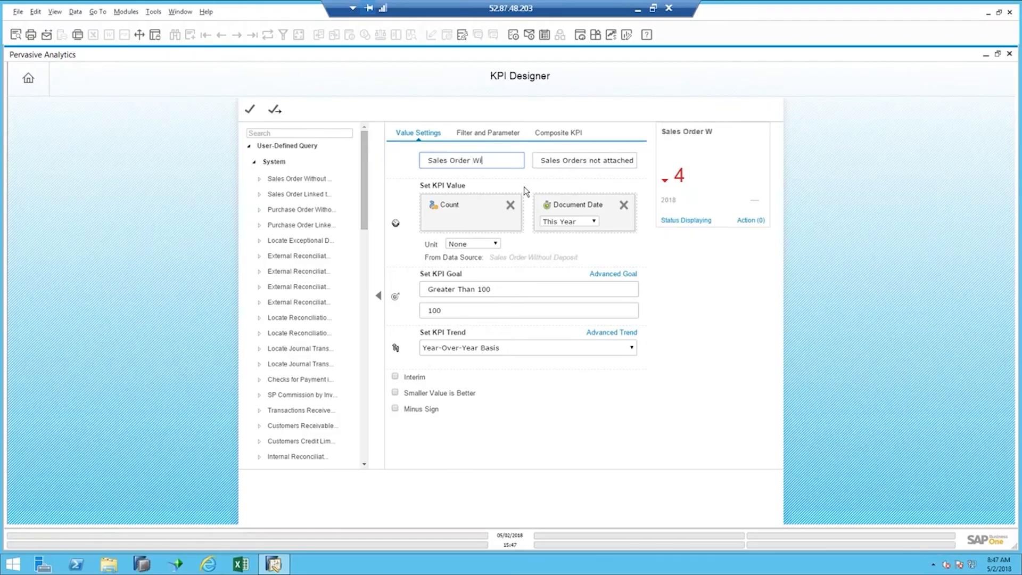
text(thout Deposits)
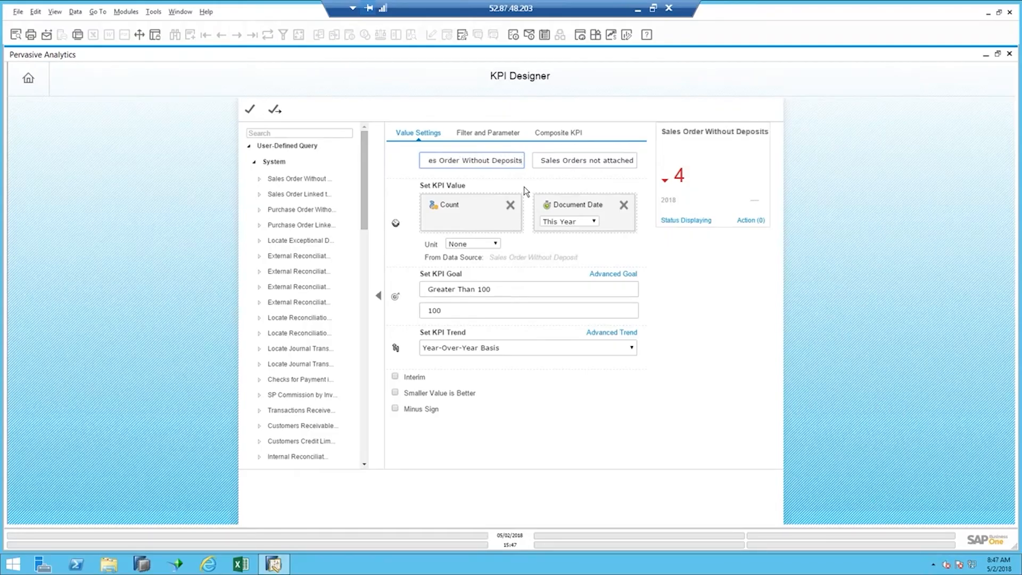
click(515, 187)
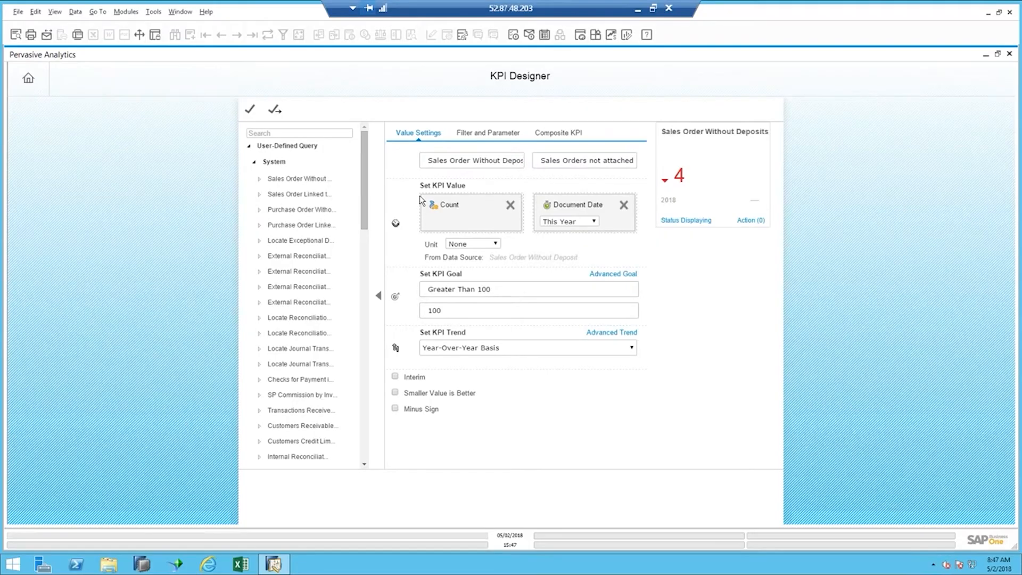
click(593, 222)
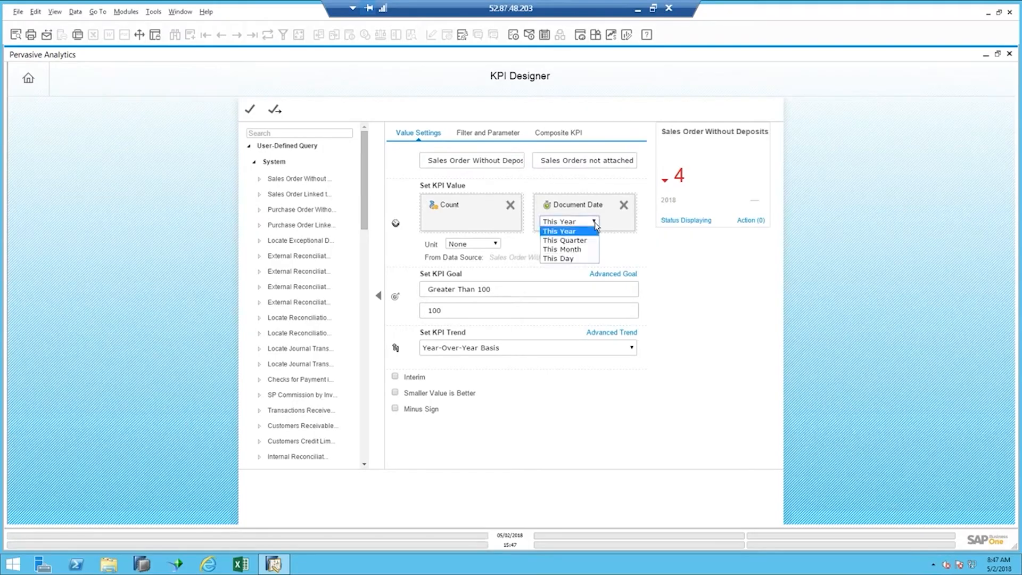
click(585, 249)
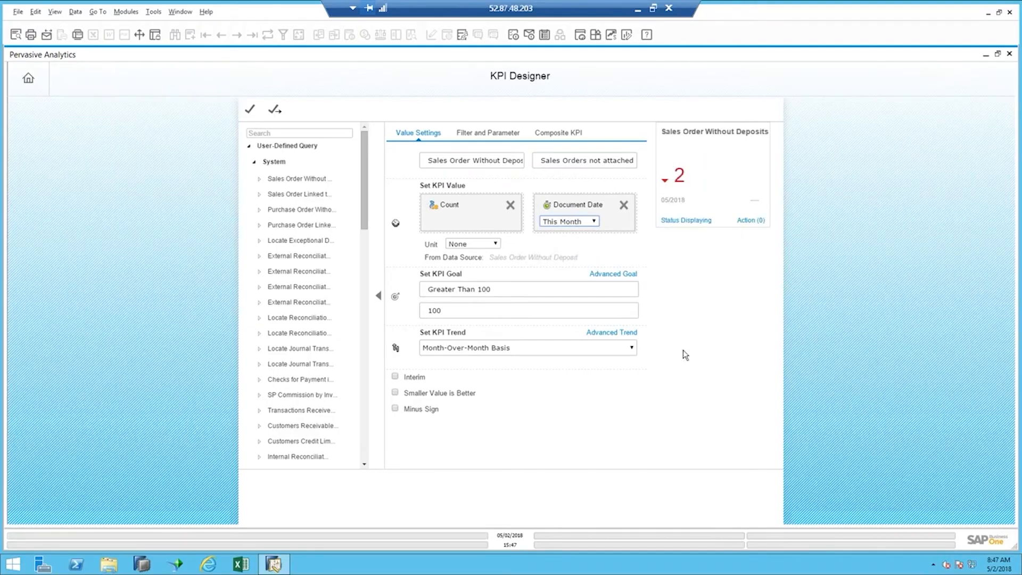
Review the KPI's filter settings and the fields of the Sales Order Without Deposit query, and save the KPI.
click(501, 137)
click(427, 136)
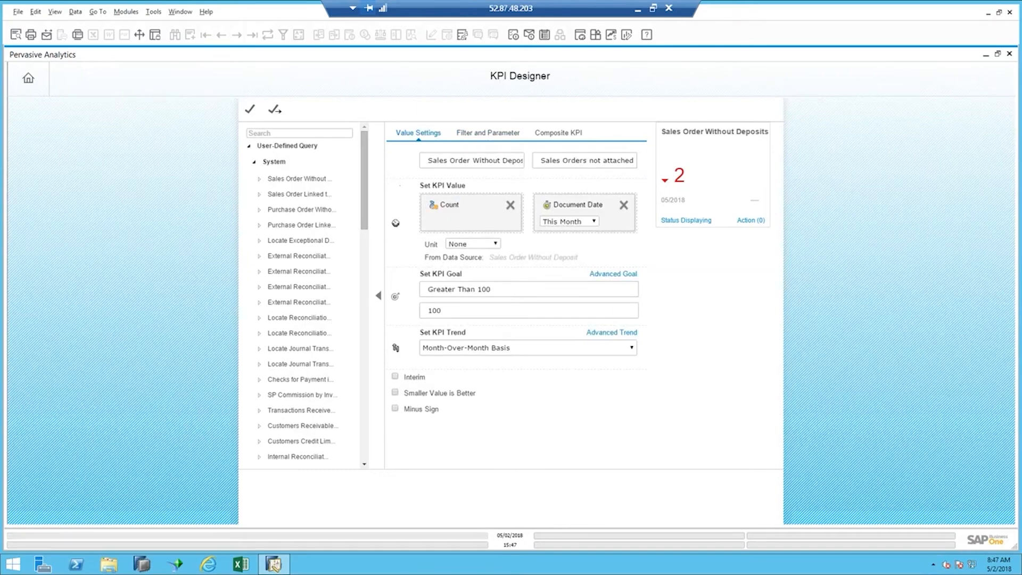
click(264, 180)
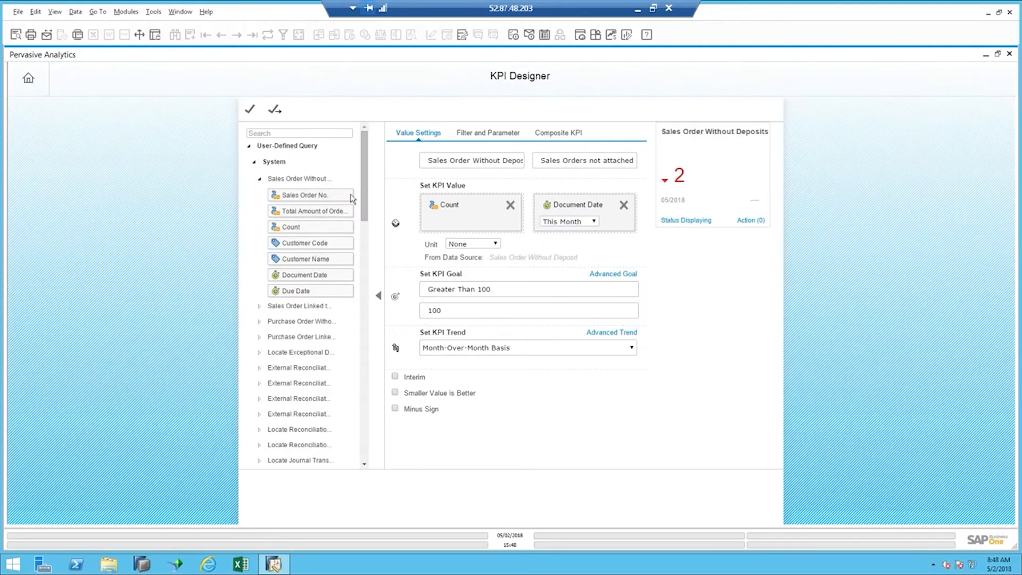
click(260, 181)
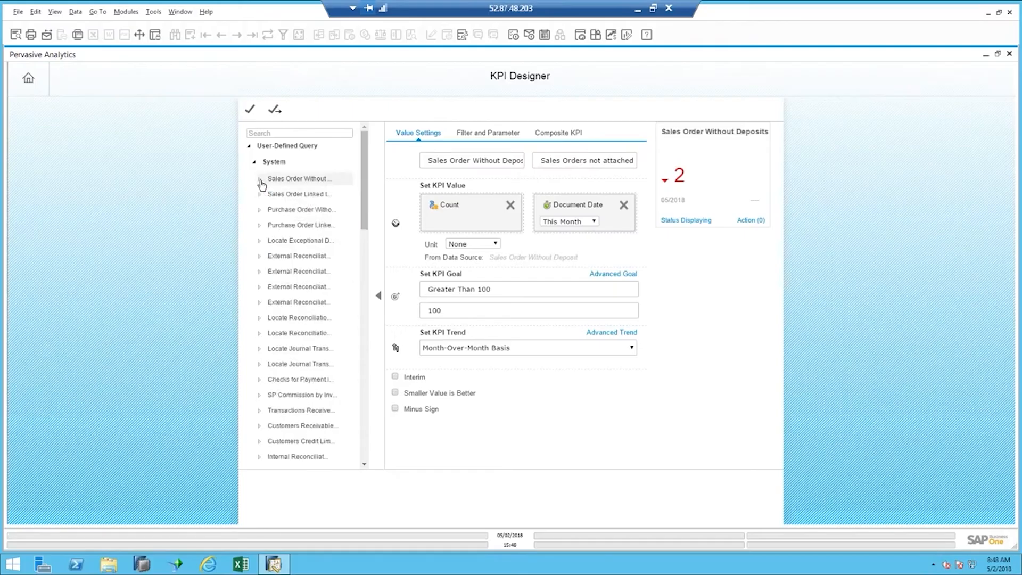
click(250, 110)
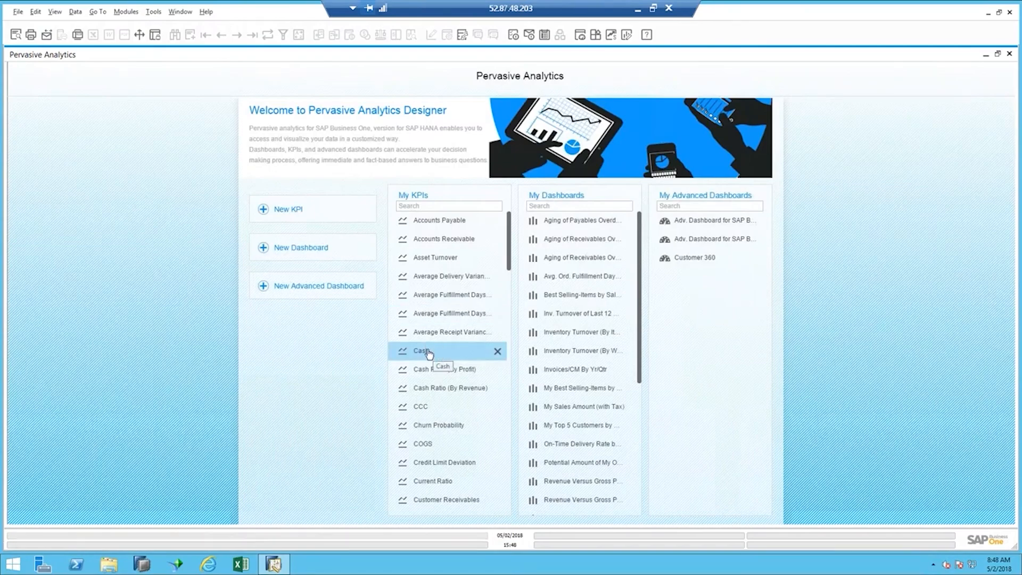
Open the "Sales Orders Yes and No Deposits" KPI from the designer home page's existing KPIs.
scroll(429, 354, down, 10)
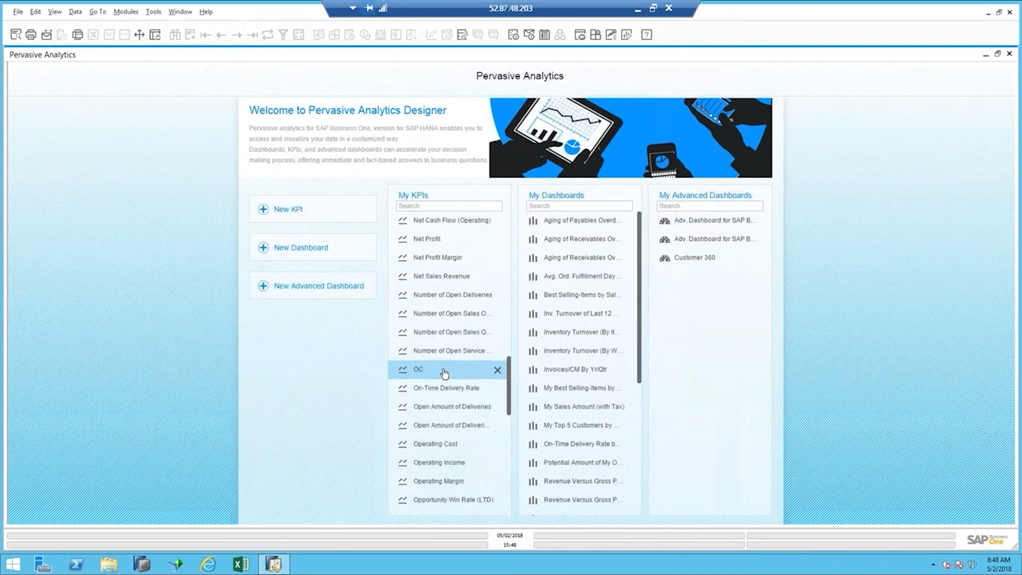
scroll(444, 373, down, 5)
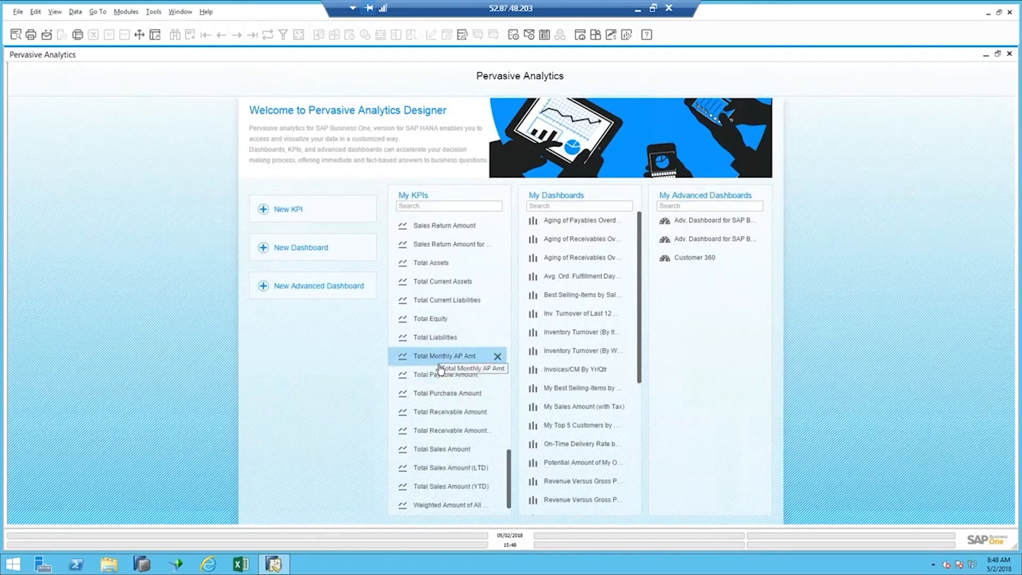
scroll(434, 297, up, 3)
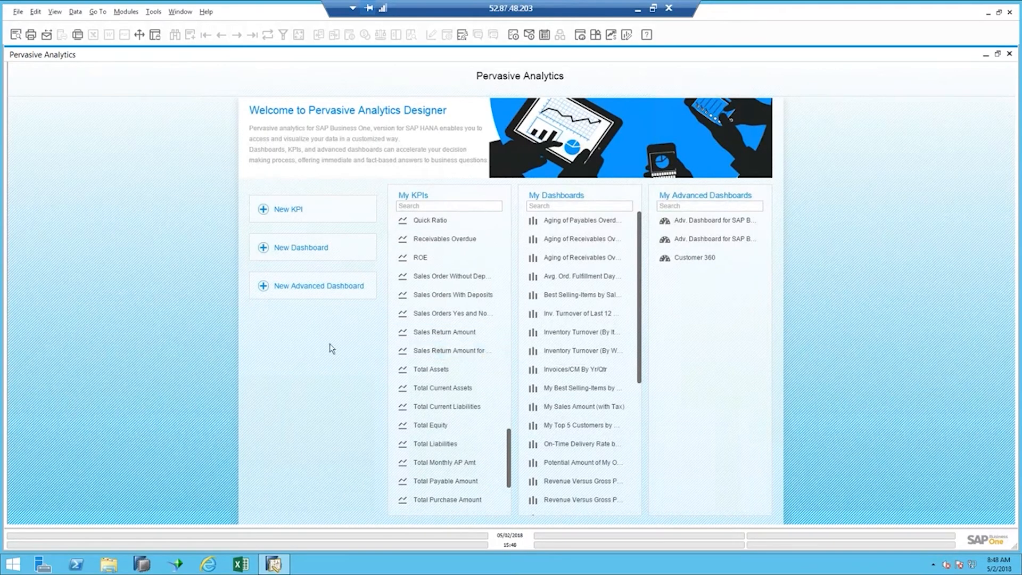
click(446, 316)
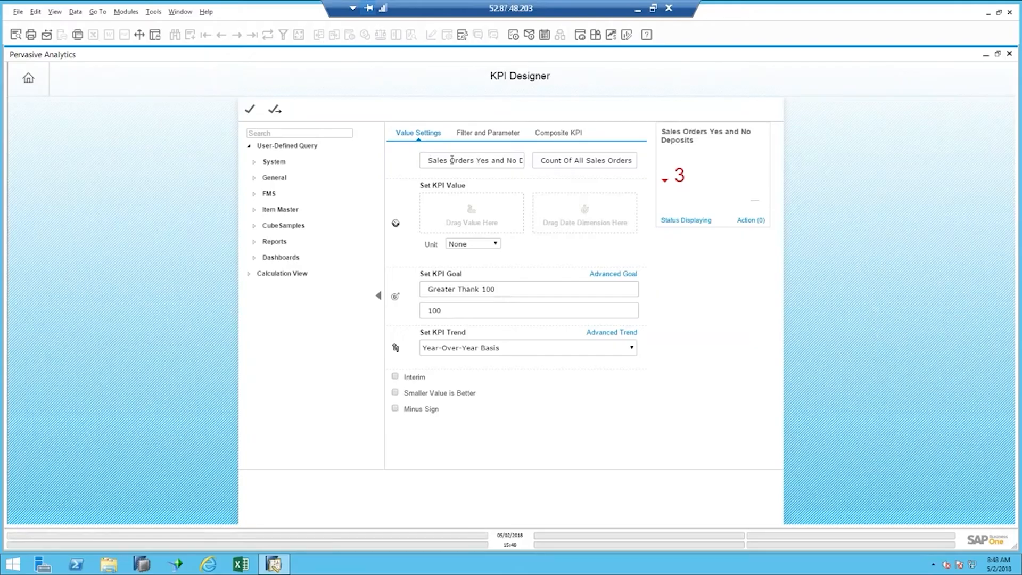
Rename the combined KPI as "Sales Orders With & Without Deposits".
click(477, 161)
text(With )
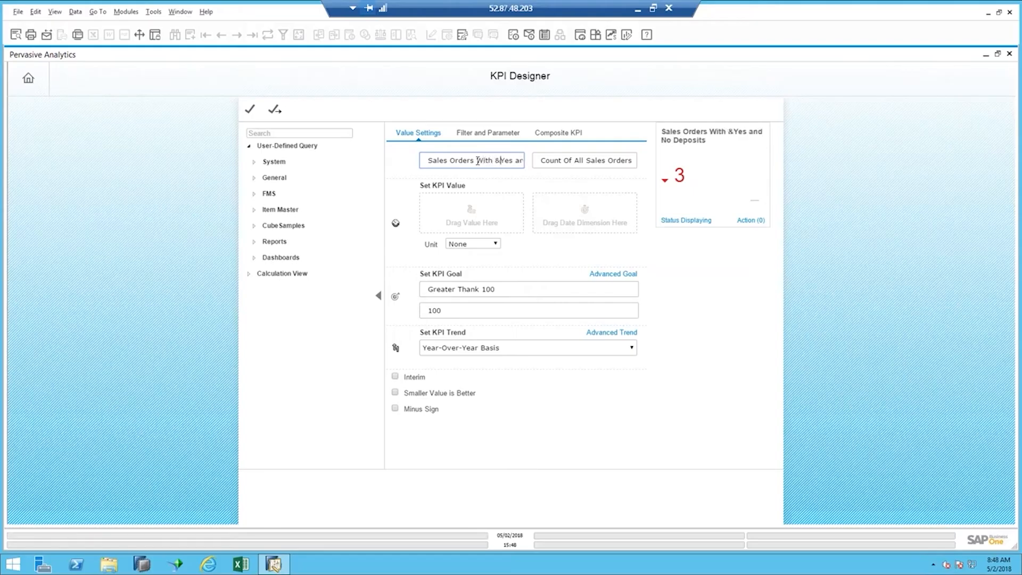
text(& Without Dep)
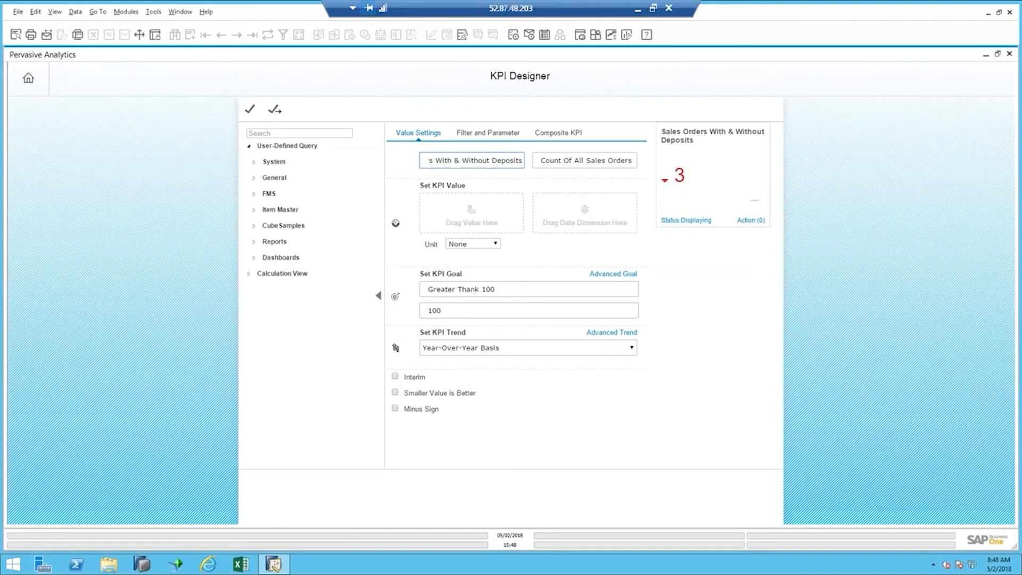
click(481, 192)
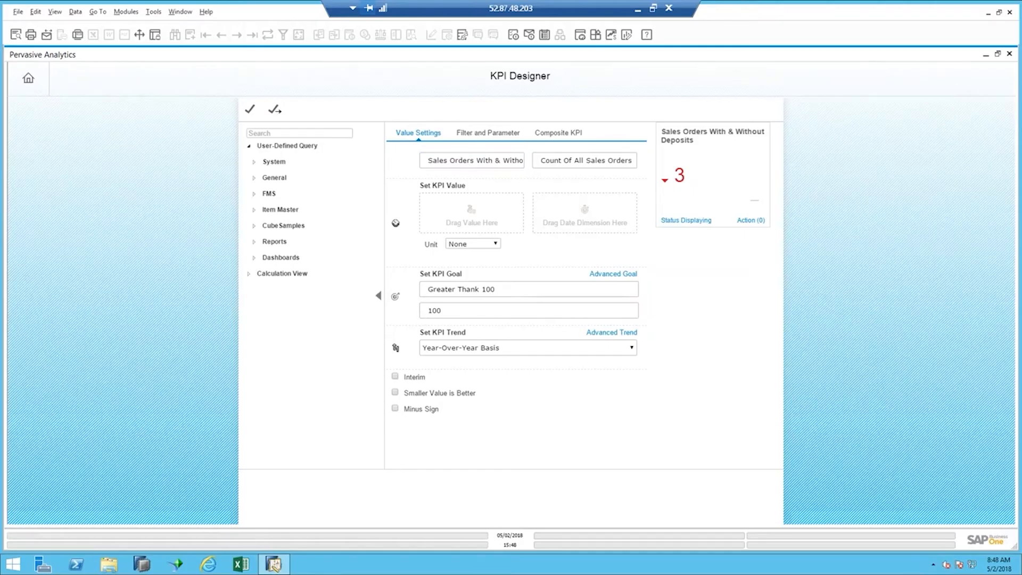
Open the composite KPI settings and clear the variables, trying to re-add the Sales Orders With Deposits KPI before emptying the list.
click(477, 133)
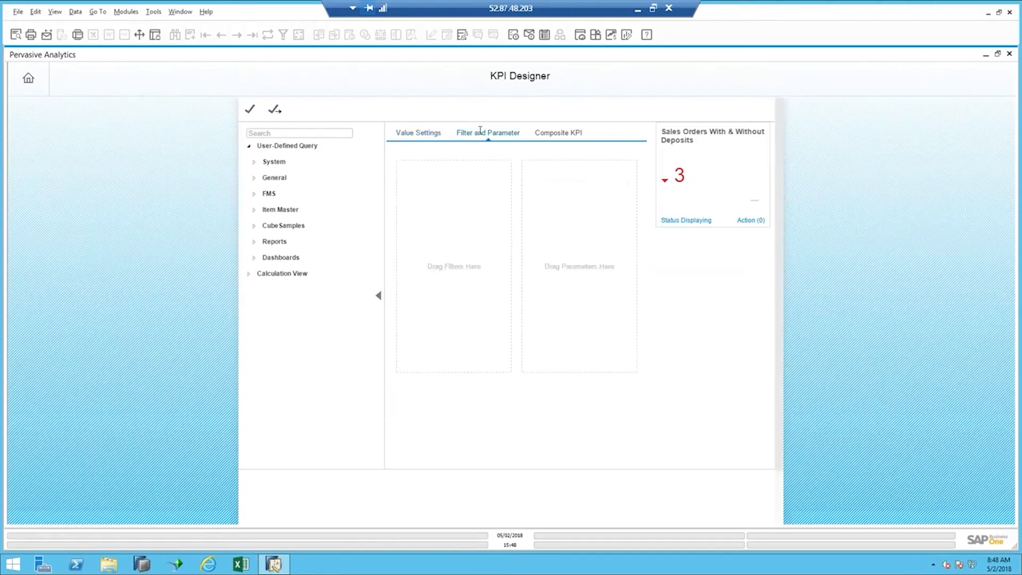
click(555, 136)
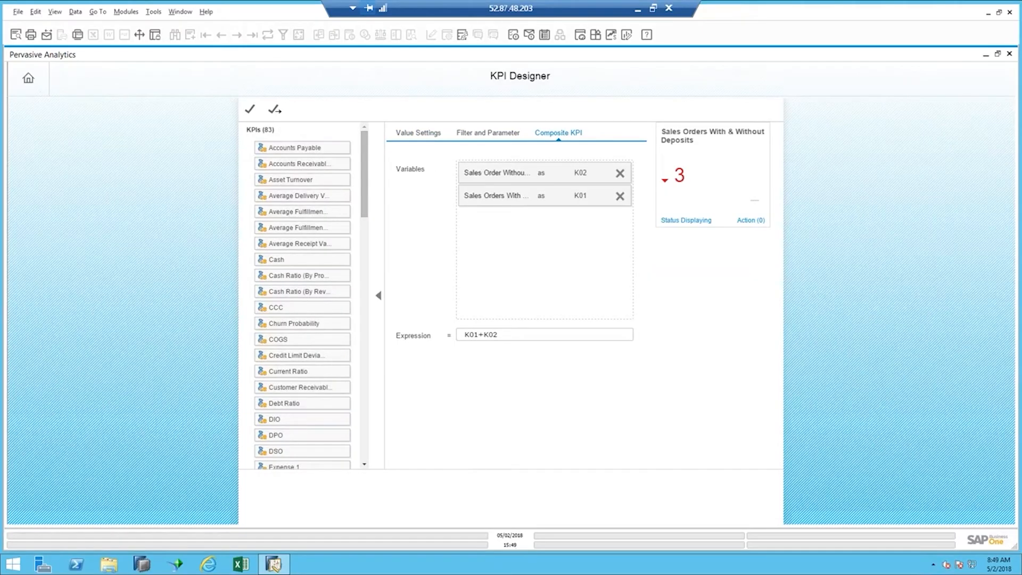
drag(361, 170, 365, 414)
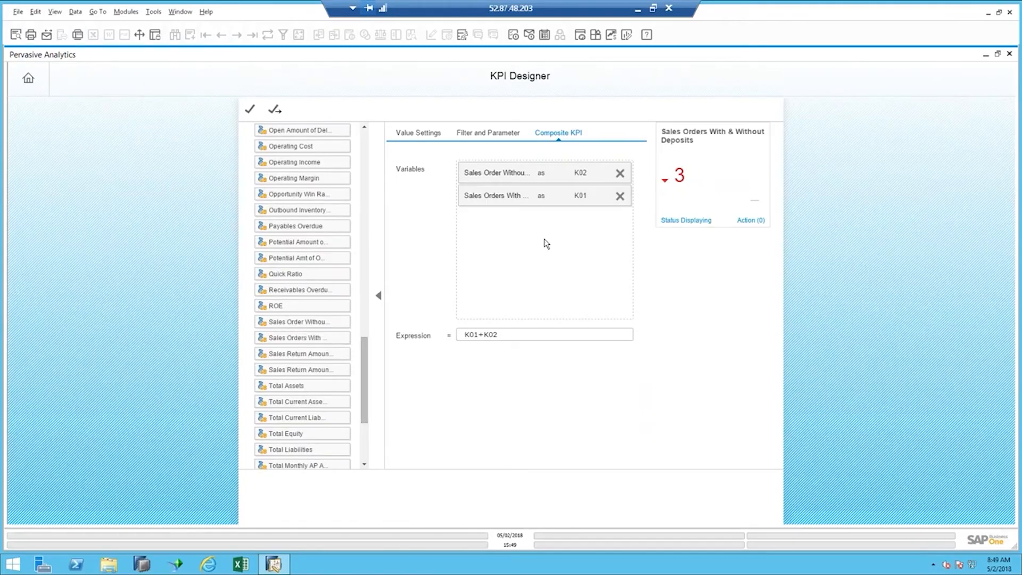
click(620, 196)
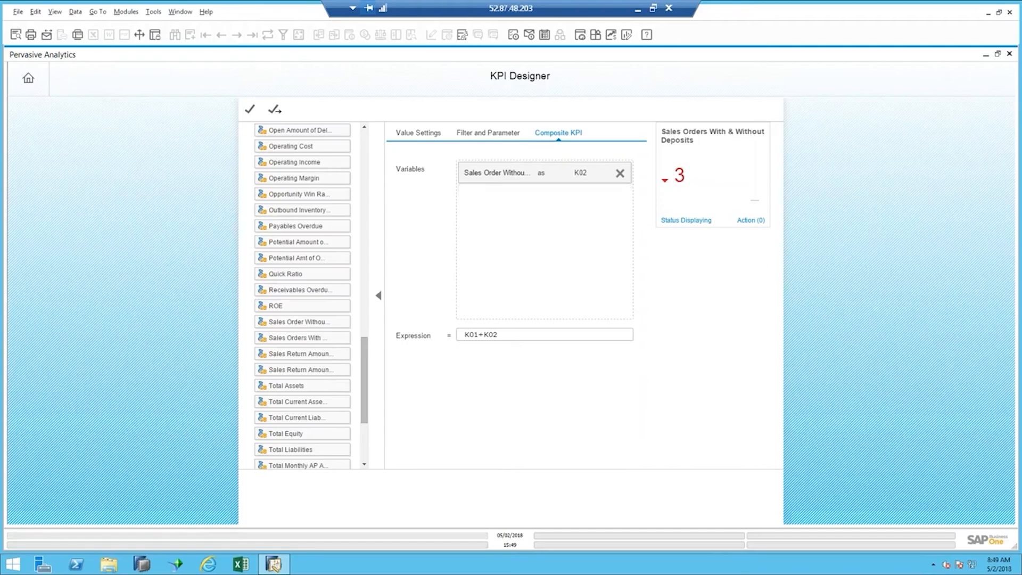
drag(272, 340, 523, 198)
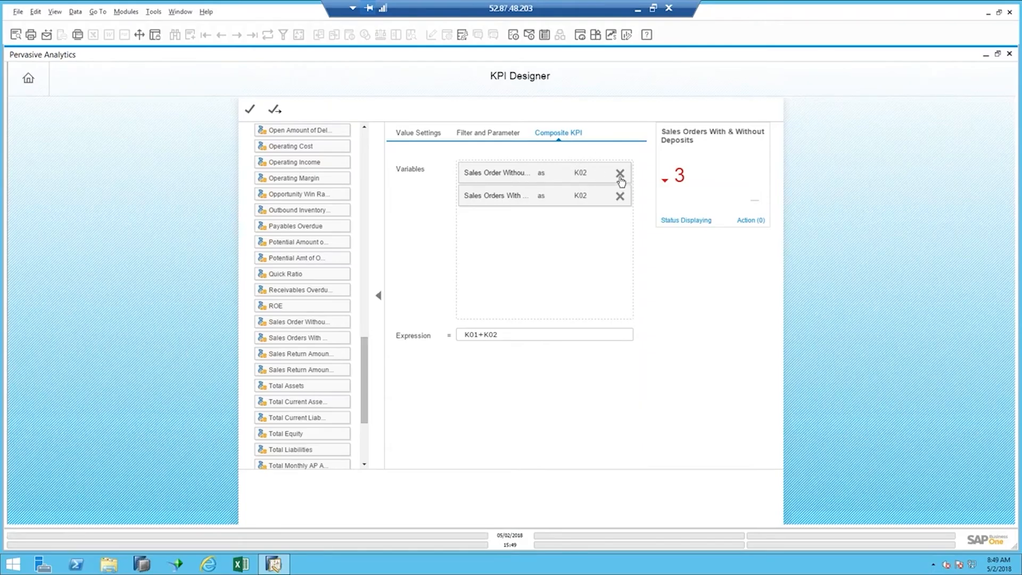
click(620, 175)
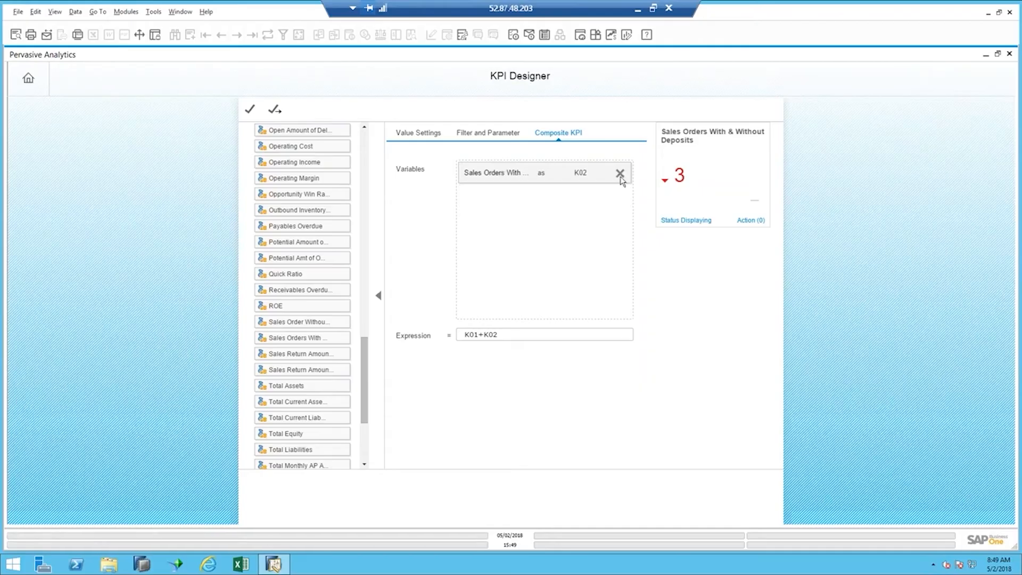
click(621, 174)
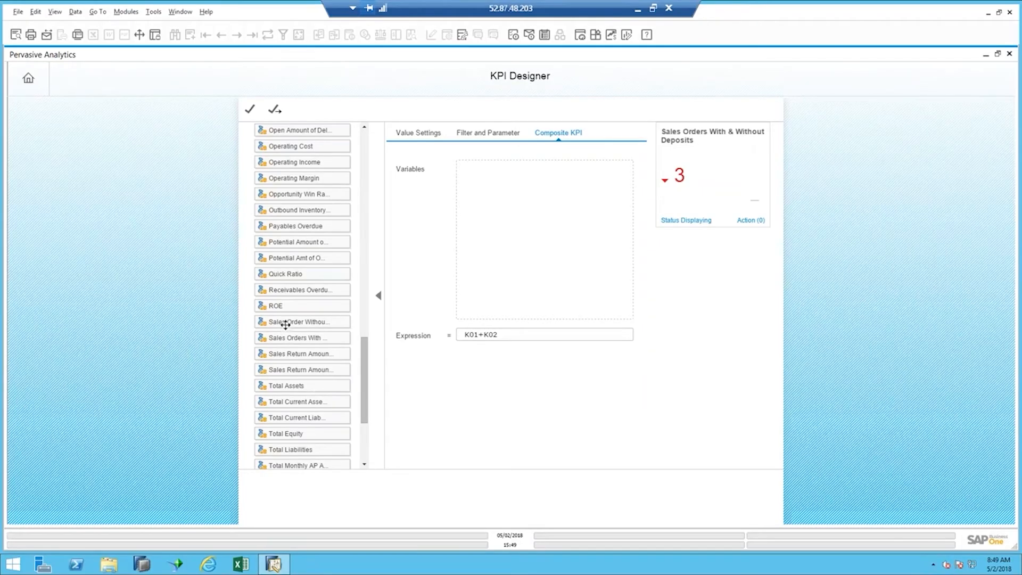
Add Sales Order Without Deposits as K01 and Sales Orders With Deposits as K02 to the composite variables, and save the KPI.
drag(288, 322, 520, 177)
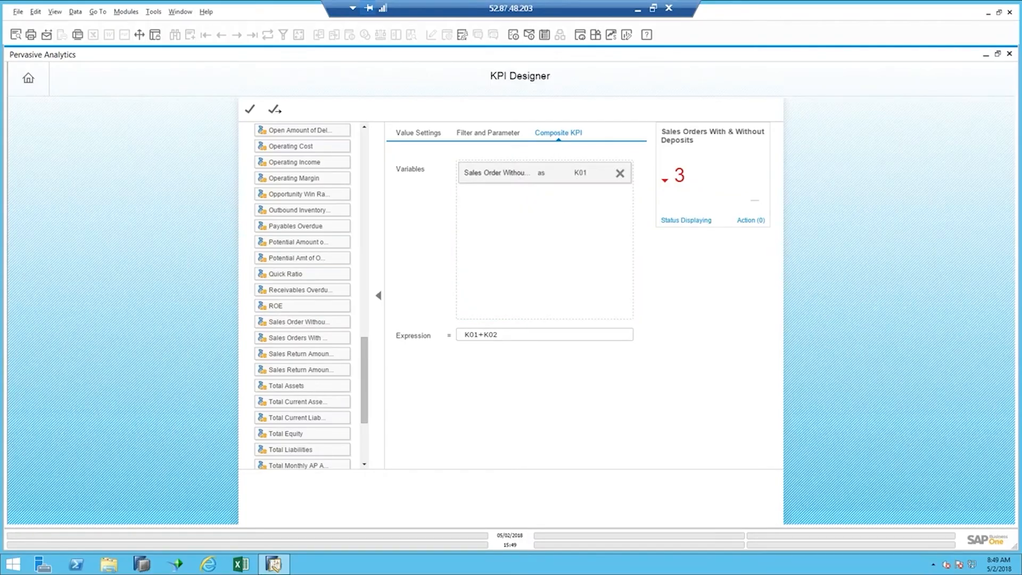
drag(289, 337, 525, 225)
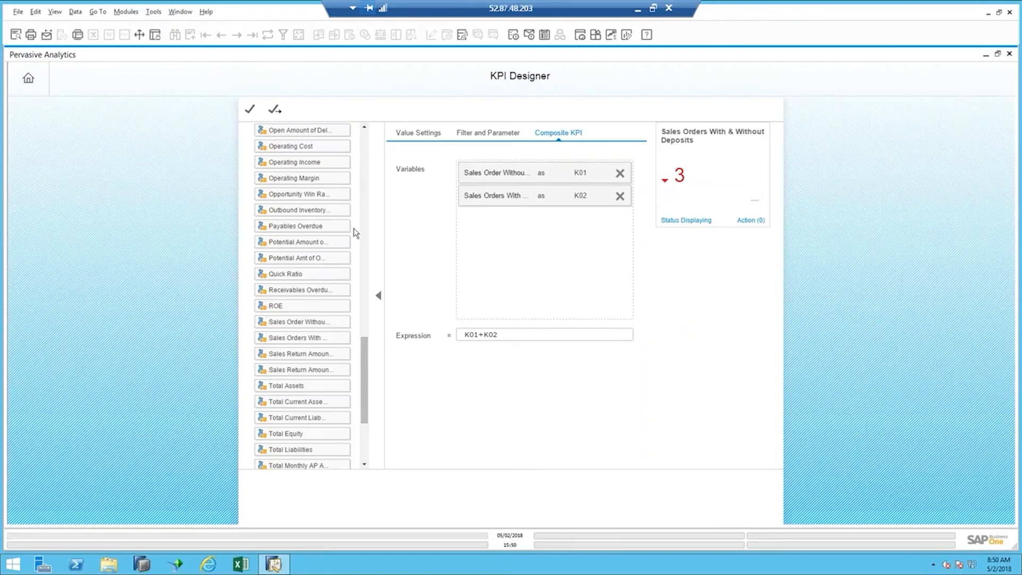
click(250, 110)
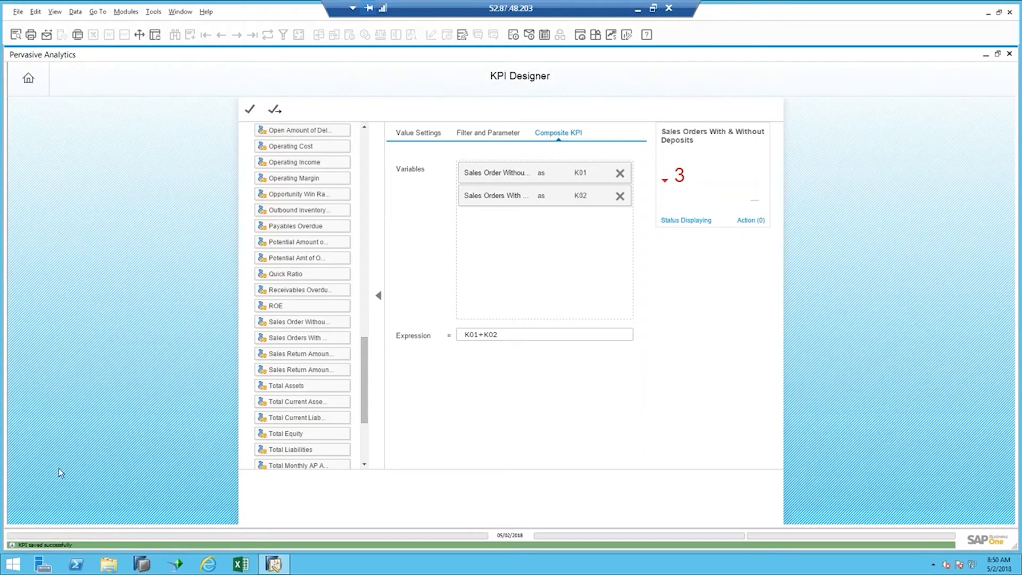
Return to the designer home page, close Pervasive Analytics, and check the three sales order deposit KPI tiles on the cockpit.
click(28, 80)
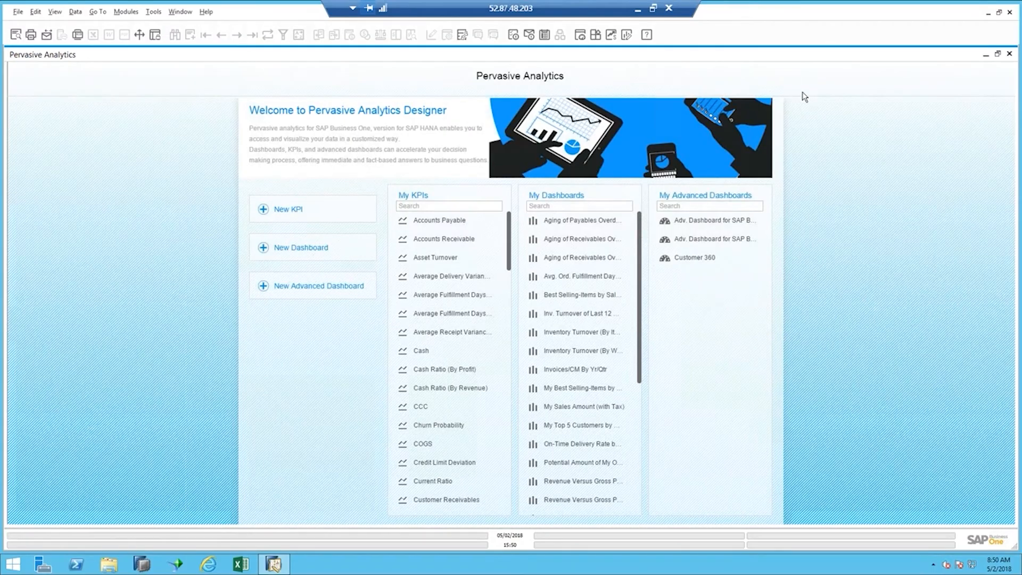
click(1010, 56)
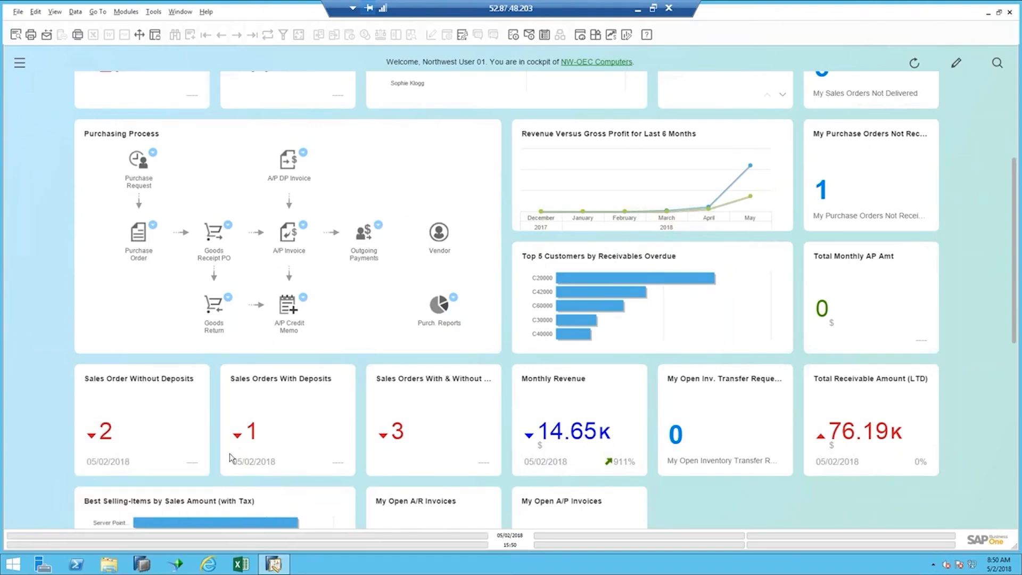
mouse_move(256, 438)
mouse_move(398, 432)
Put the cockpit in edit mode, open the Widget Gallery, and find the sales order deposit KPIs among the Key Performance Indicator widgets.
click(957, 63)
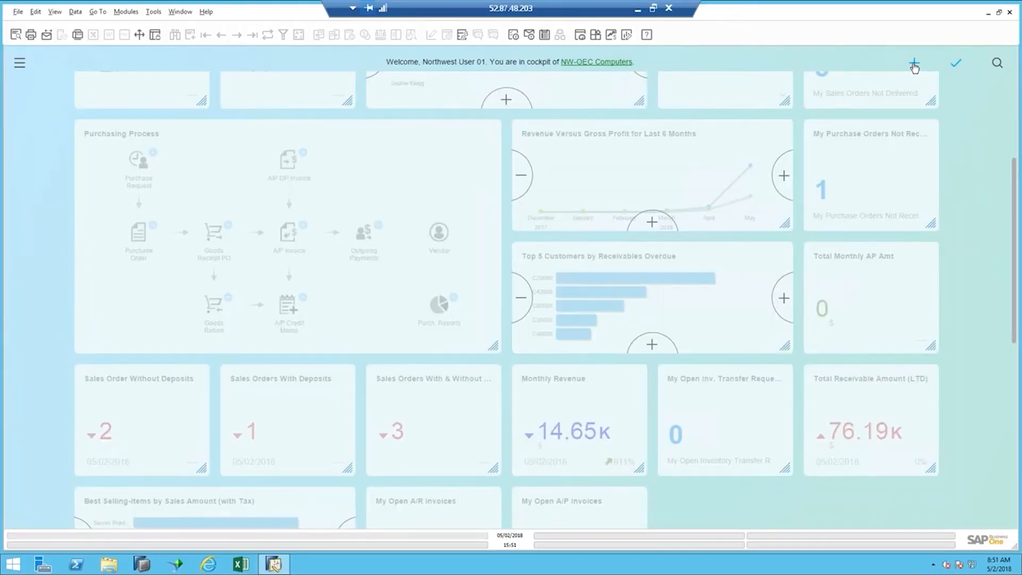
click(914, 63)
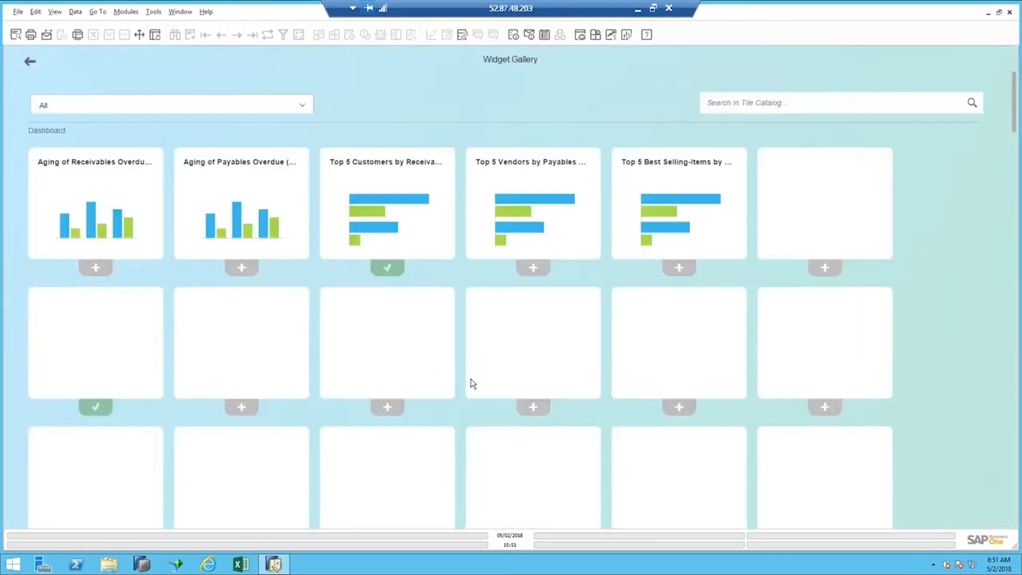
scroll(520, 372, down, 5)
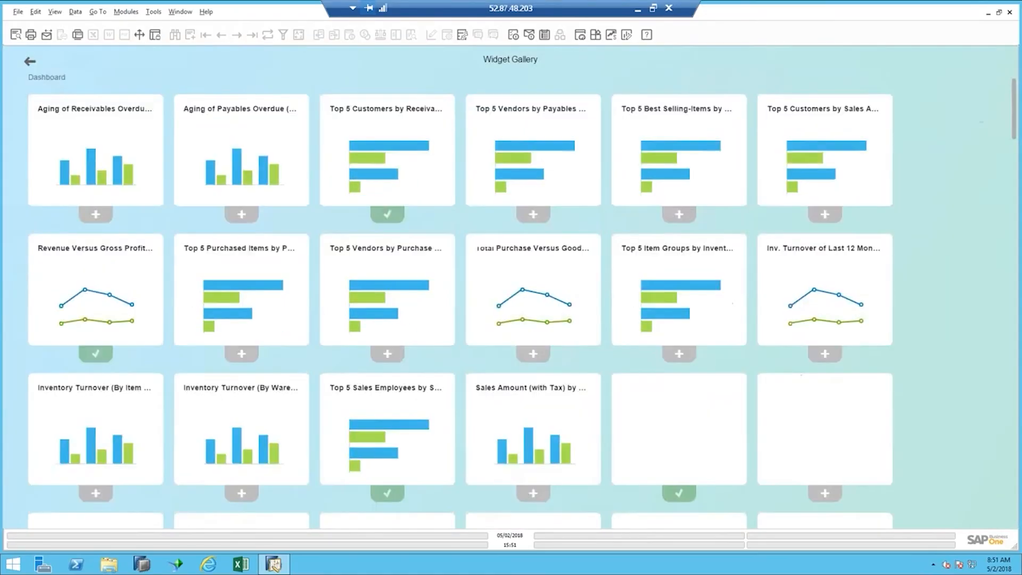
scroll(520, 373, down, 5)
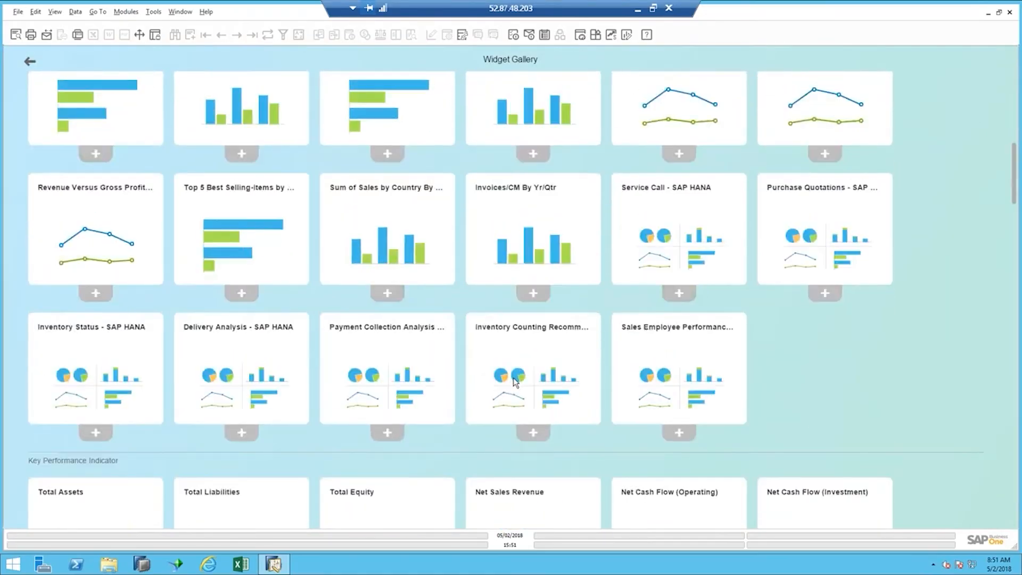
scroll(521, 372, down, 3)
scroll(481, 313, down, 1)
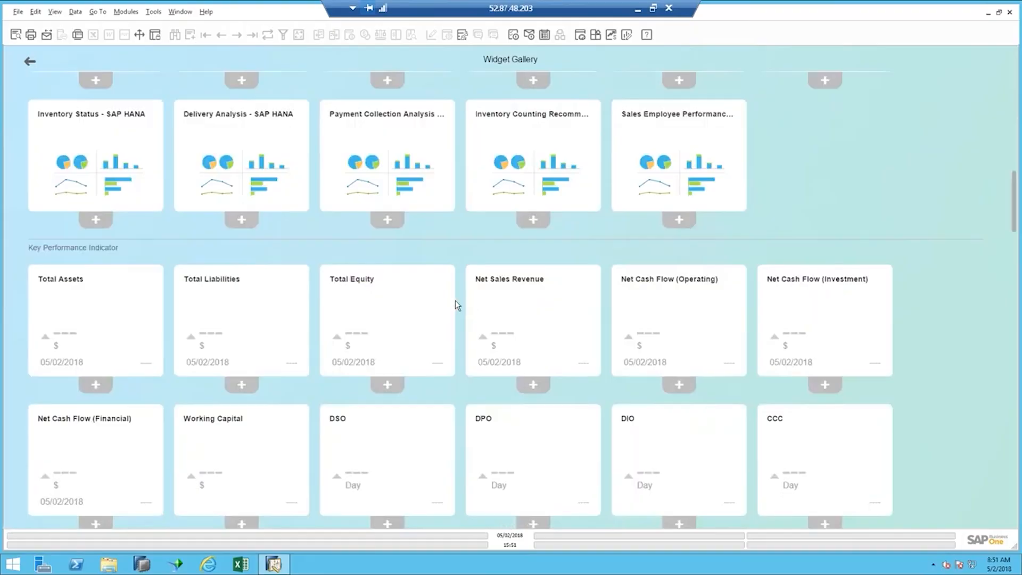
scroll(462, 309, down, 4)
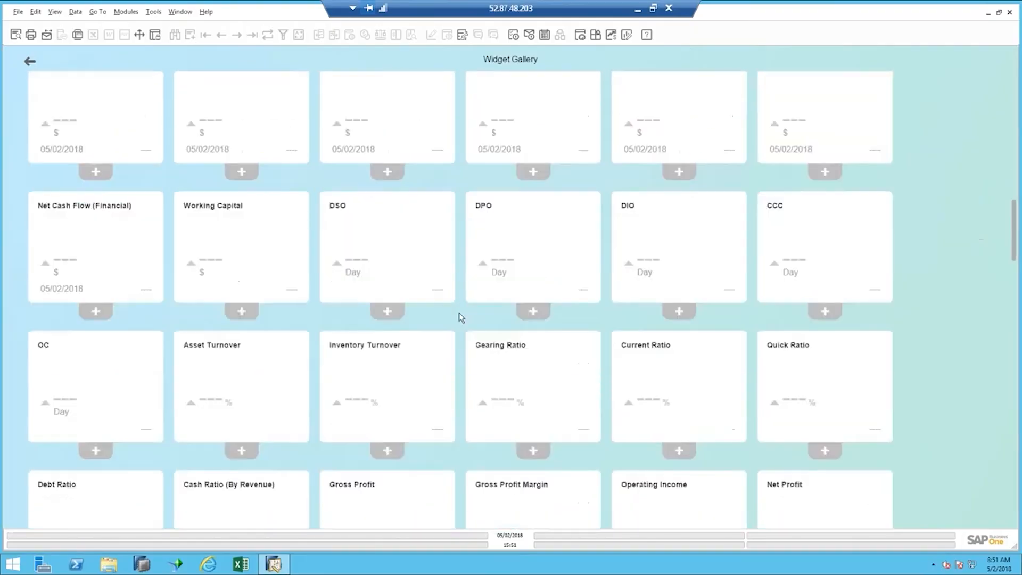
scroll(459, 312, down, 3)
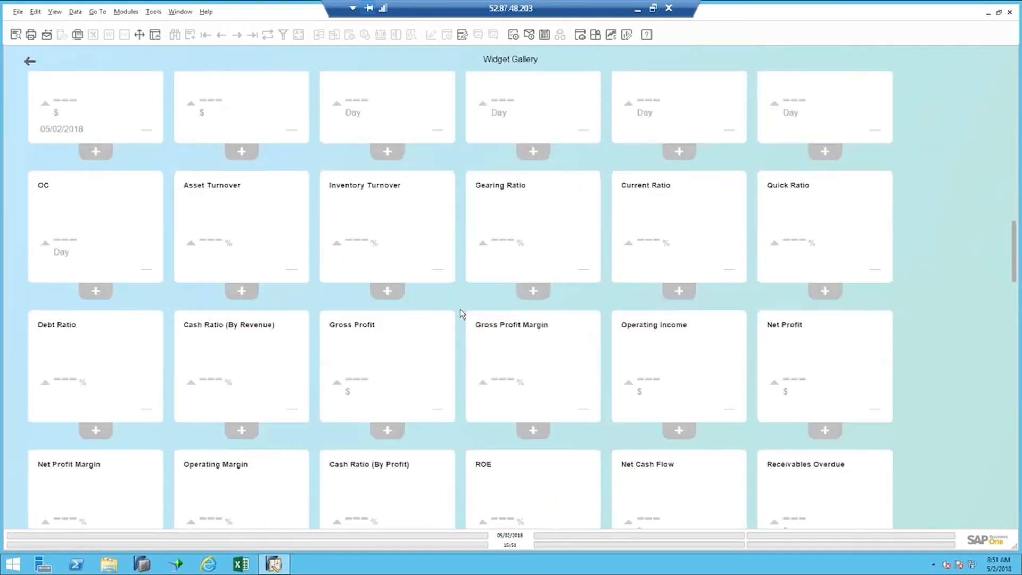
scroll(460, 314, down, 4)
scroll(459, 317, down, 2)
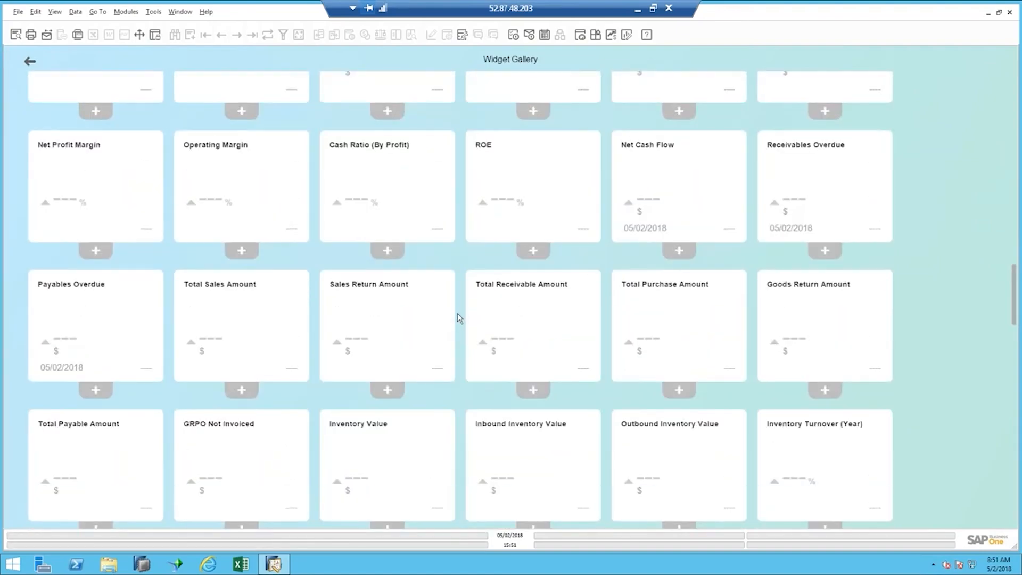
scroll(459, 316, down, 2)
scroll(458, 312, down, 6)
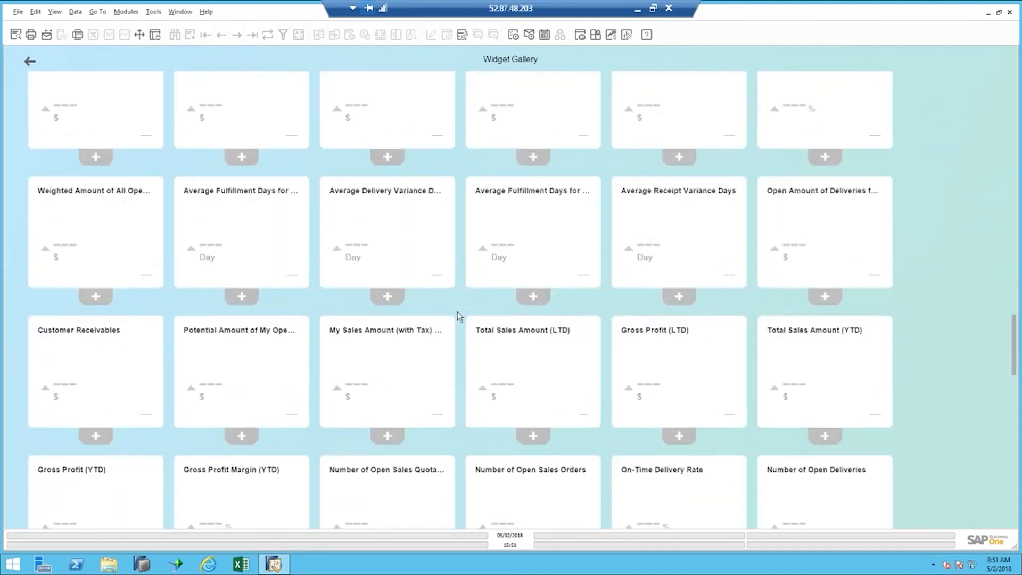
scroll(468, 355, down, 3)
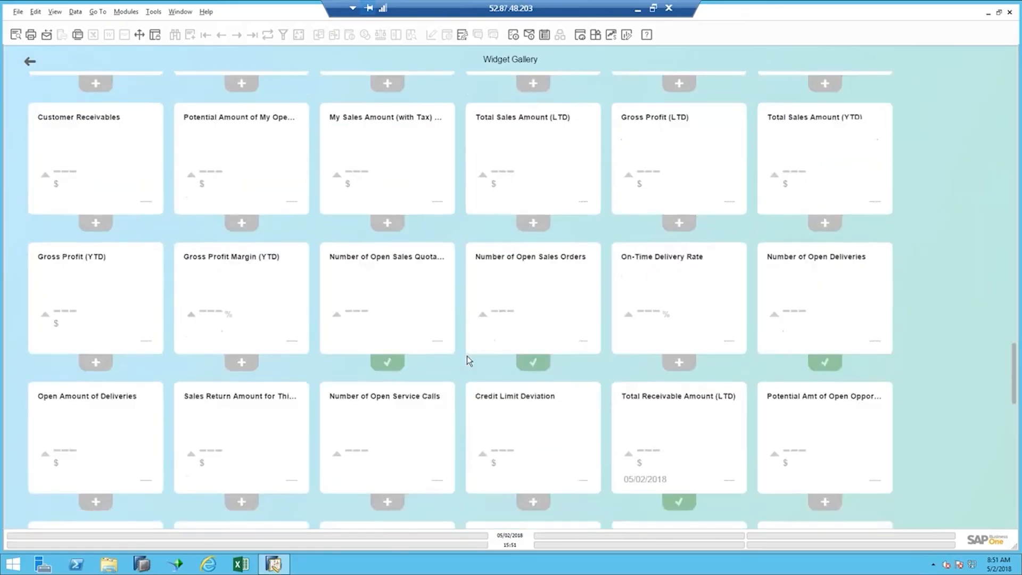
scroll(467, 362, down, 2)
scroll(458, 379, down, 2)
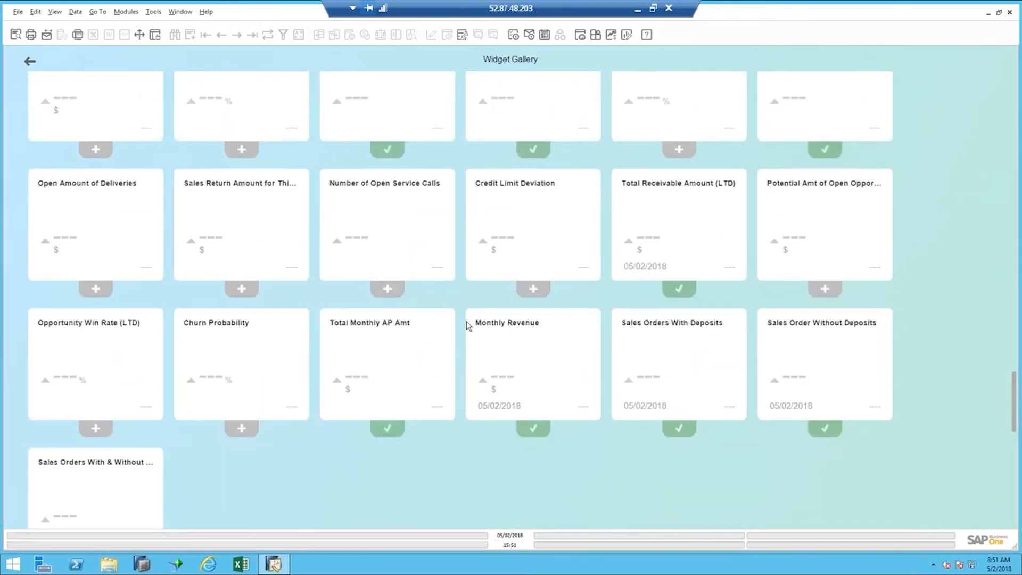
Examine the descriptions of the three sales order deposit KPI widgets in the gallery, and return to the editable cockpit.
mouse_move(654, 327)
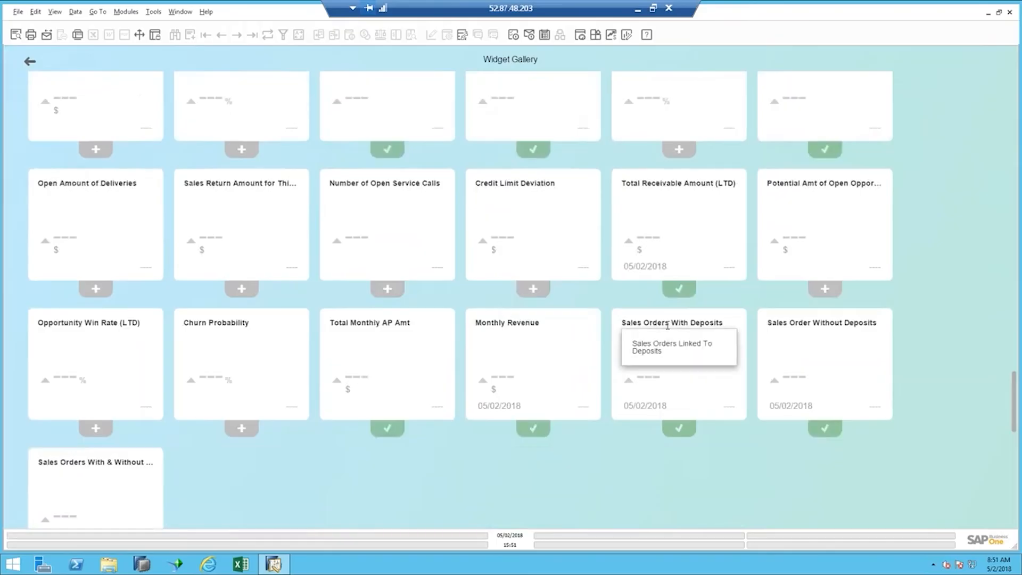
mouse_move(799, 327)
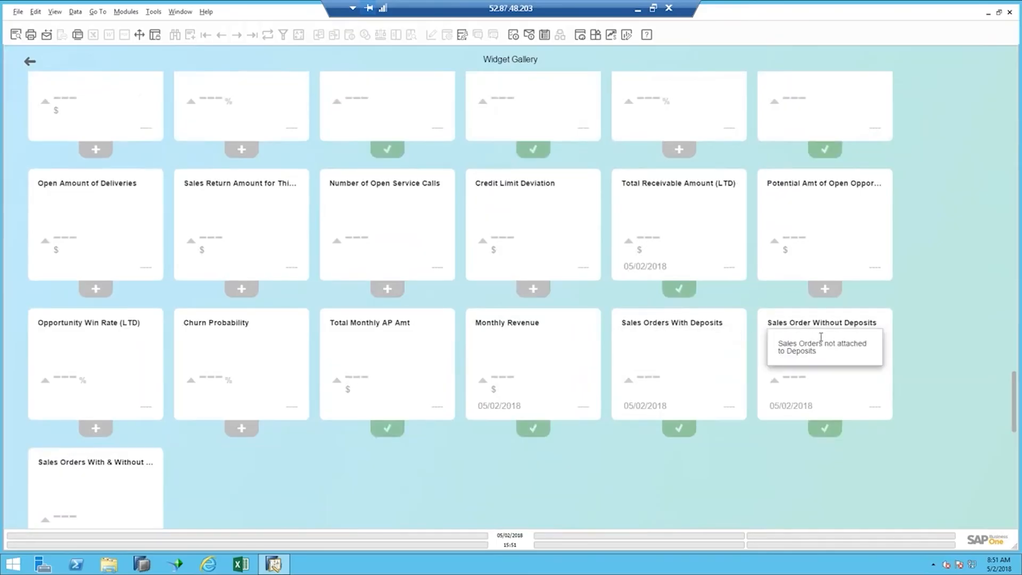
mouse_move(117, 464)
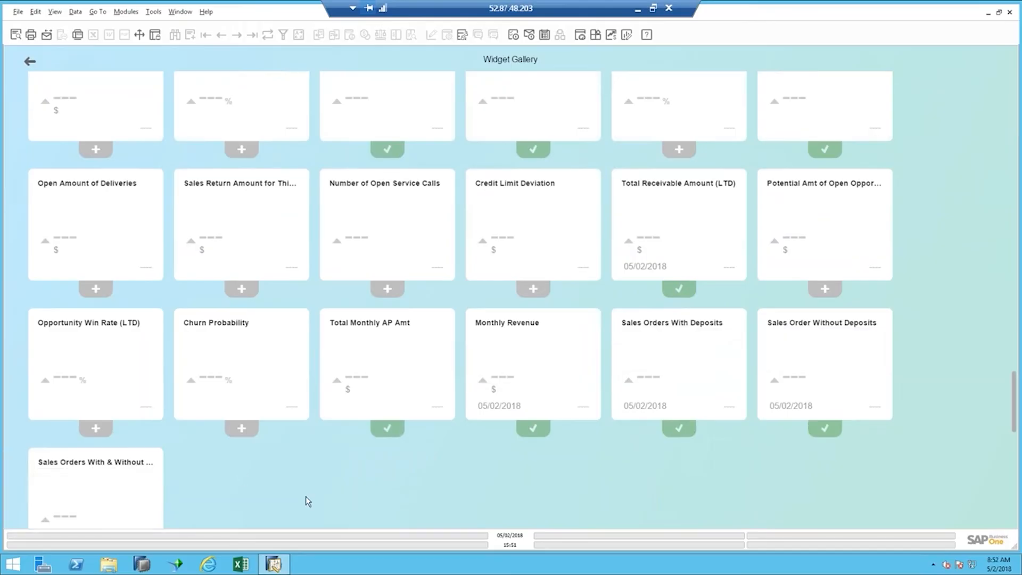
scroll(304, 492, down, 4)
scroll(296, 348, up, 4)
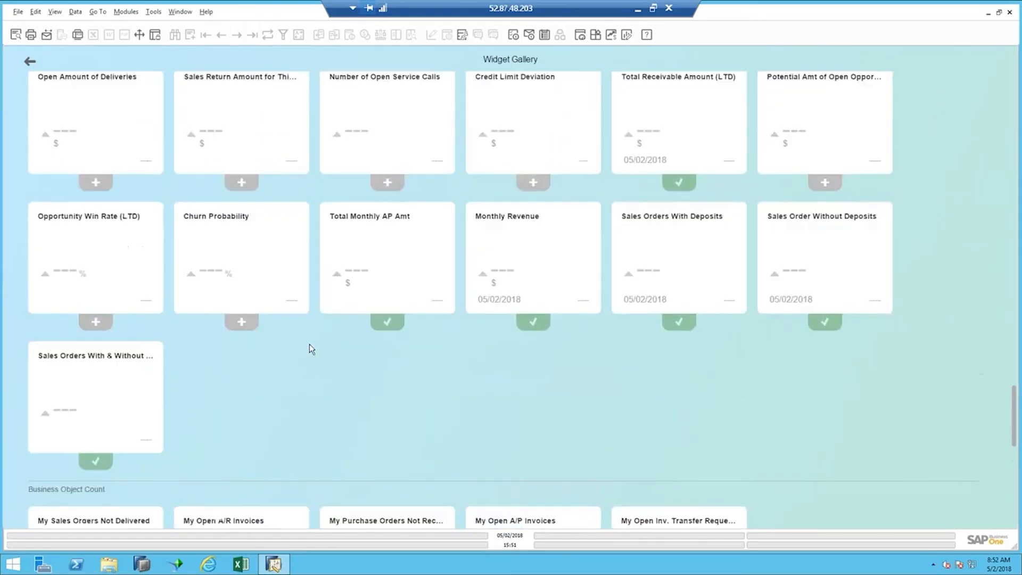
scroll(397, 342, up, 20)
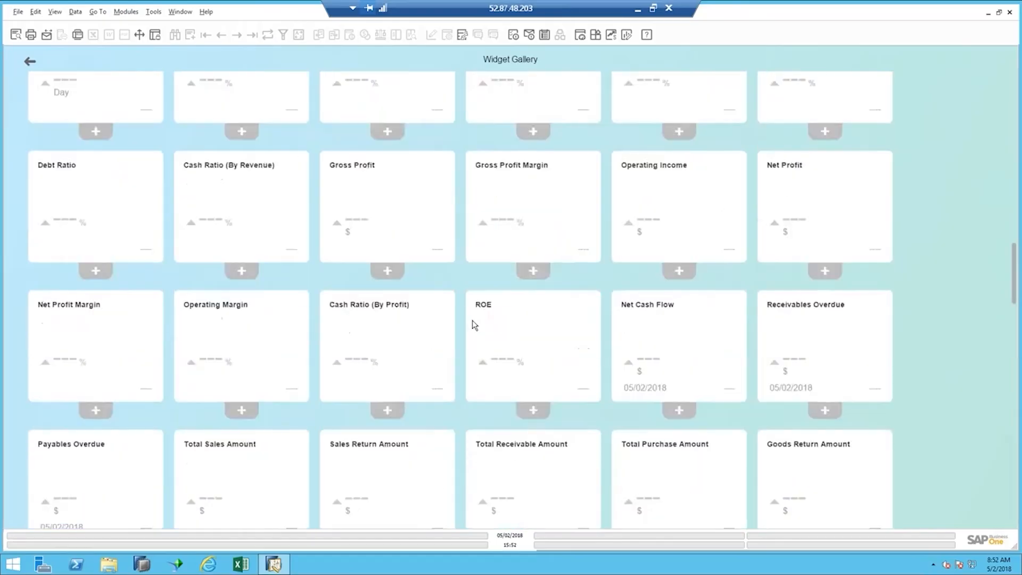
scroll(482, 319, up, 15)
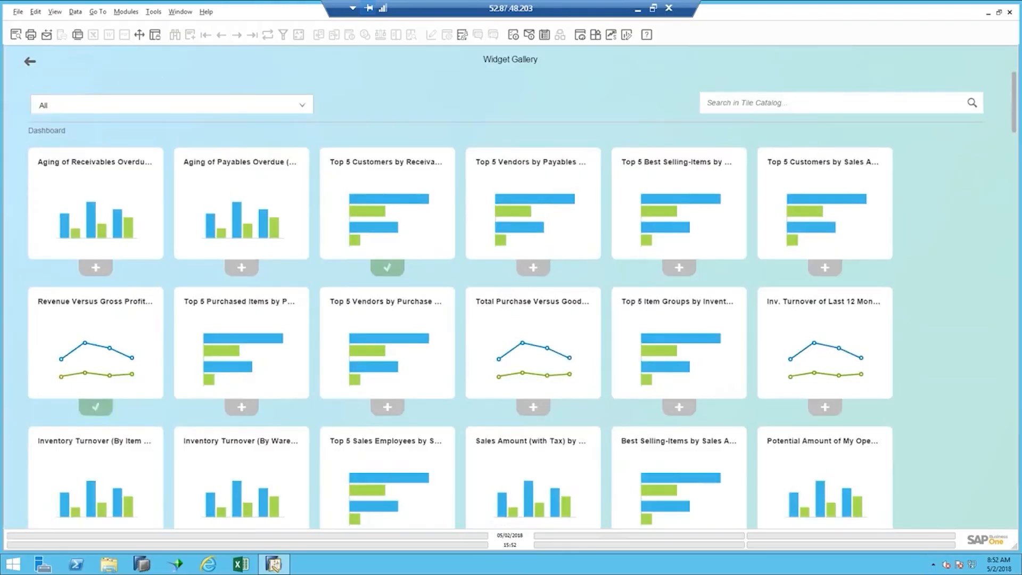
click(29, 61)
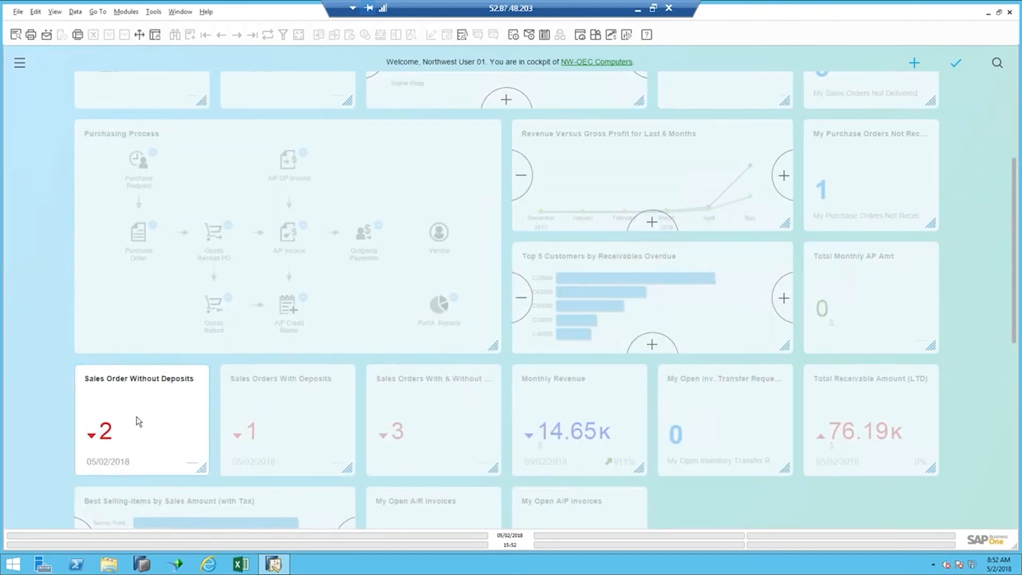
Reorder the deposit tiles as Sales Orders With Deposits, Sales Order Without Deposits, and the combined KPI, and finish editing the cockpit.
drag(139, 422, 408, 420)
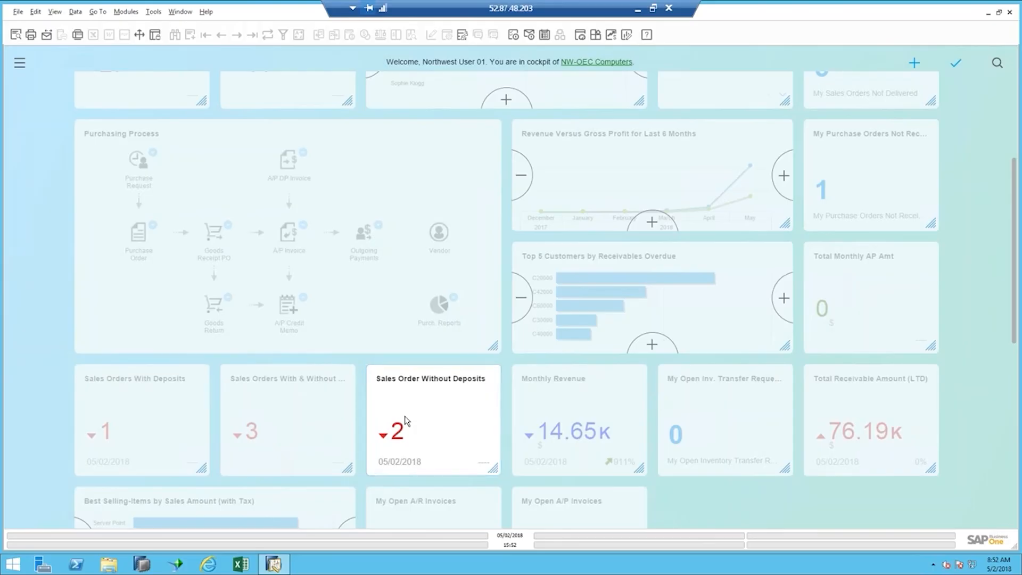
drag(305, 416, 255, 401)
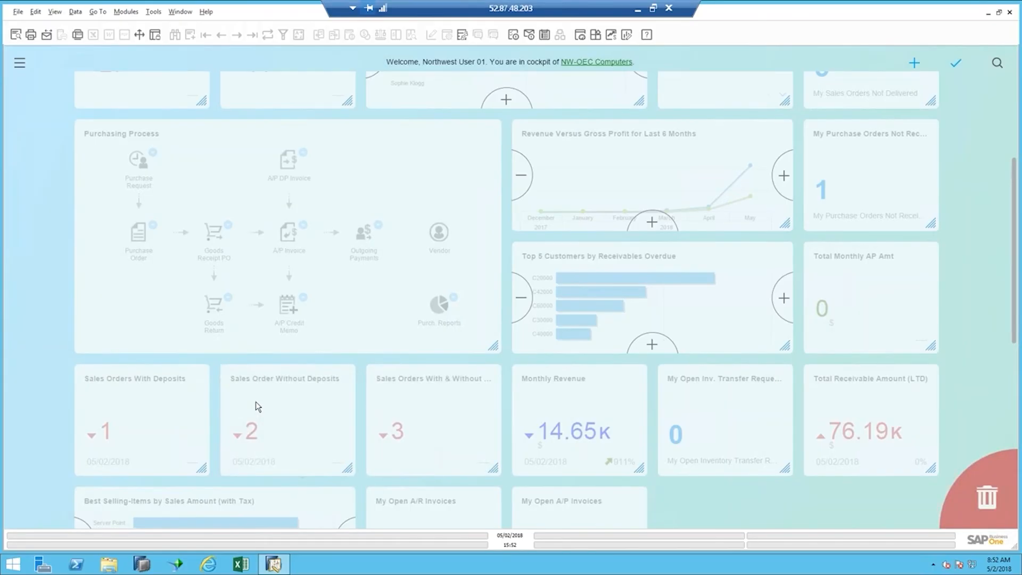
click(957, 66)
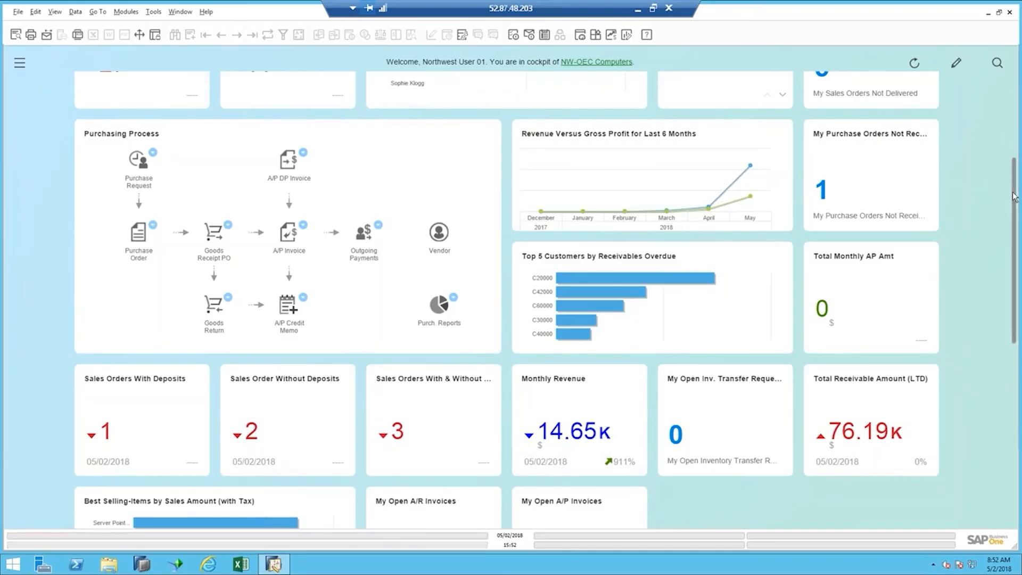
Look over the widgets on the cockpit and open Pervasive Analytics.
scroll(1020, 60, up, 5)
scroll(1020, 60, down, 4)
scroll(1018, 59, up, 4)
scroll(1017, 59, down, 4)
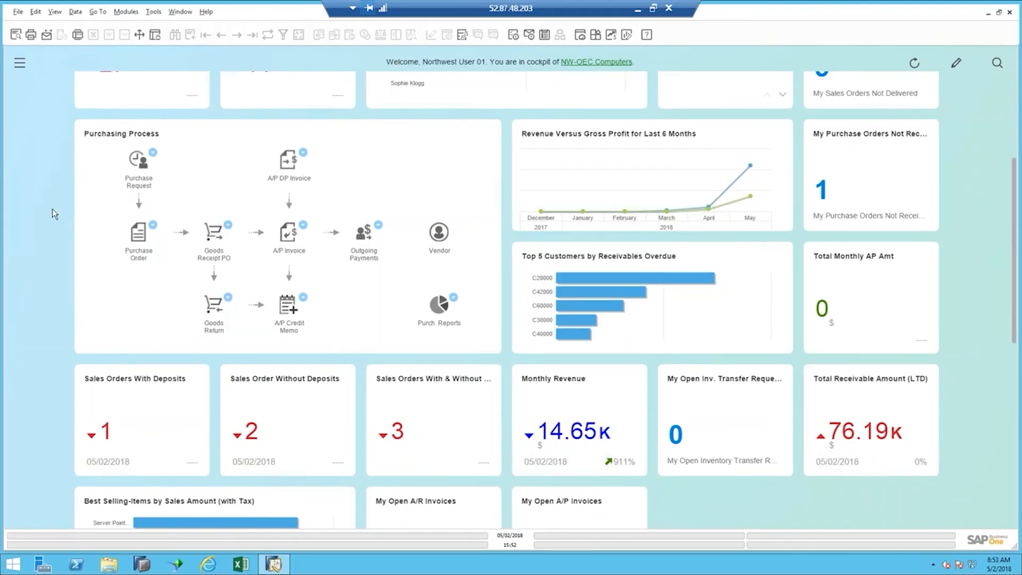
scroll(56, 212, up, 4)
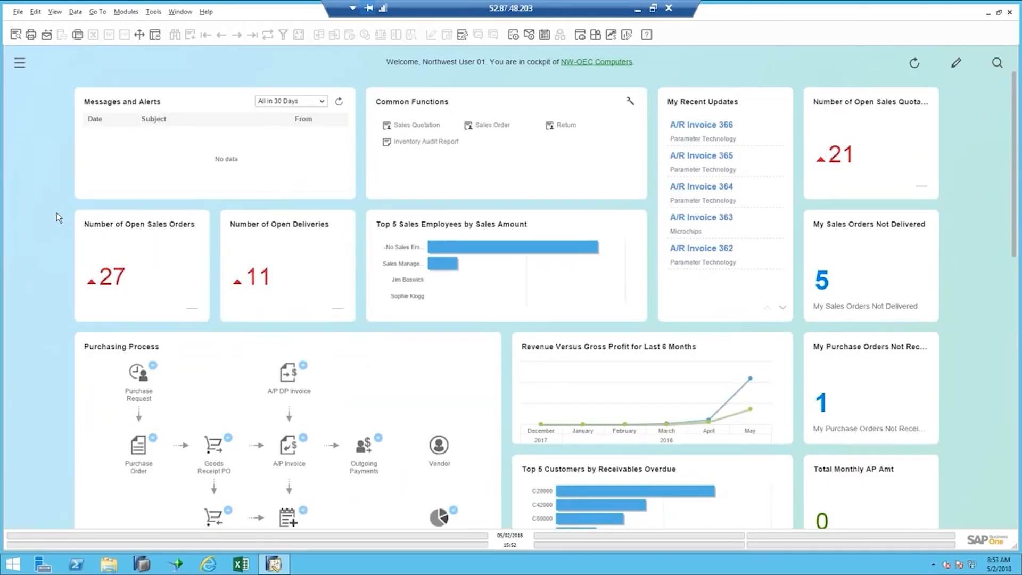
click(153, 13)
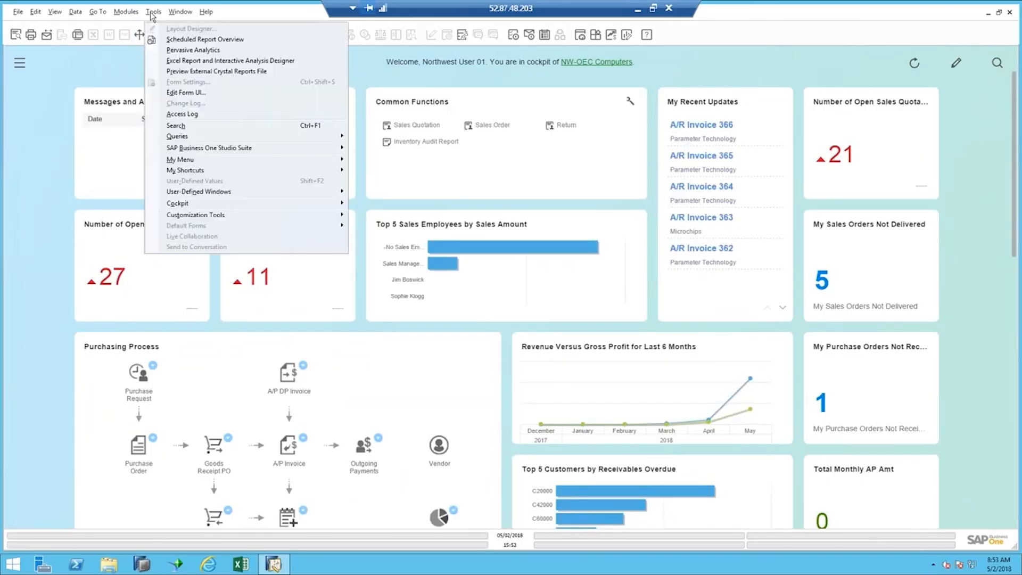
click(171, 49)
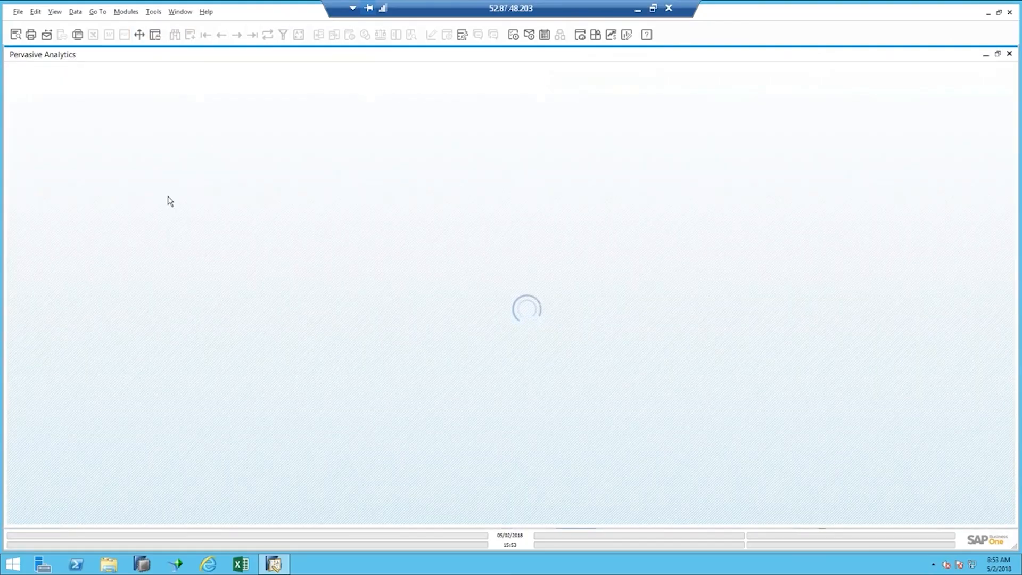